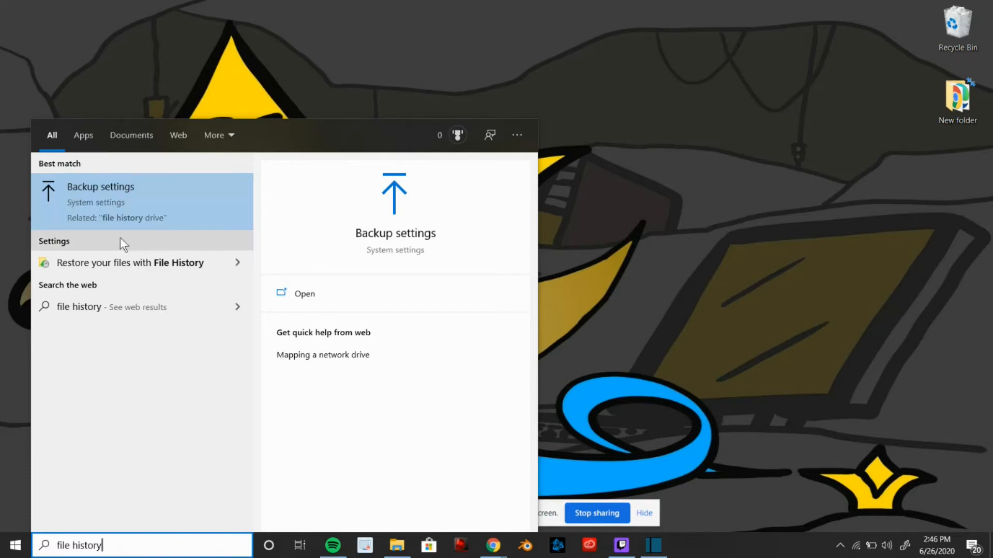
Open Backup settings and add Client Backup (E:) as the File History backup drive
left_click(131, 206)
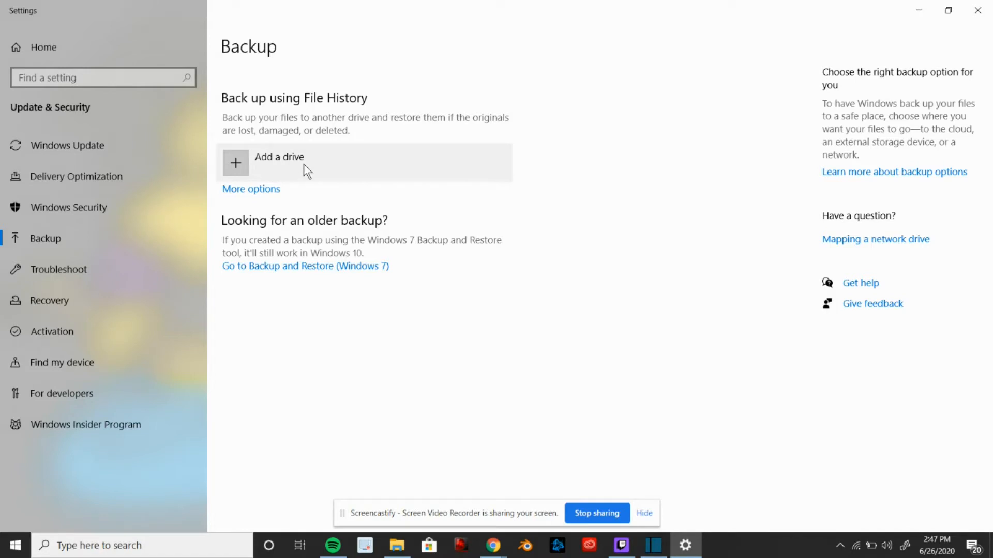
left_click(275, 163)
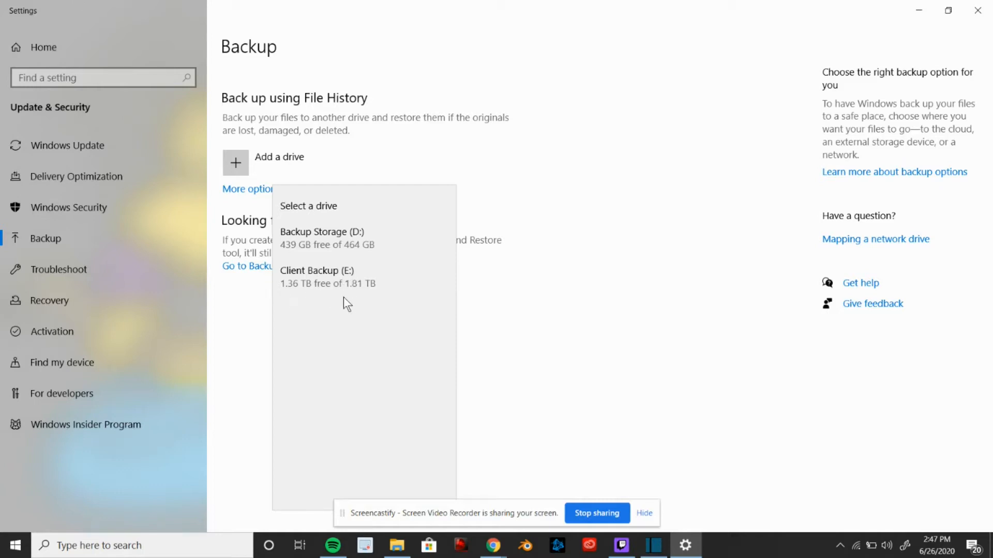
left_click(330, 271)
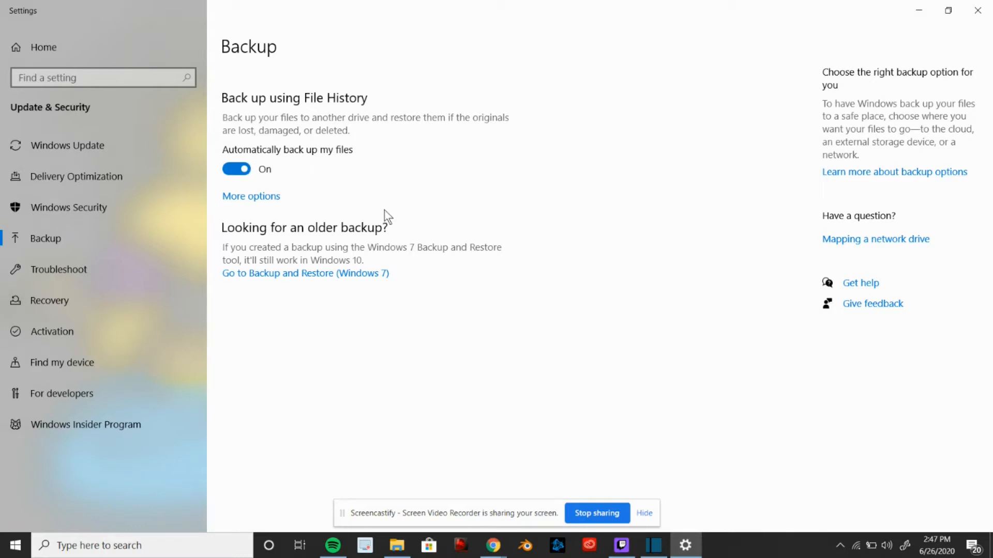
Open the additional backup options and examine the backup frequency and retention choices
left_click(264, 201)
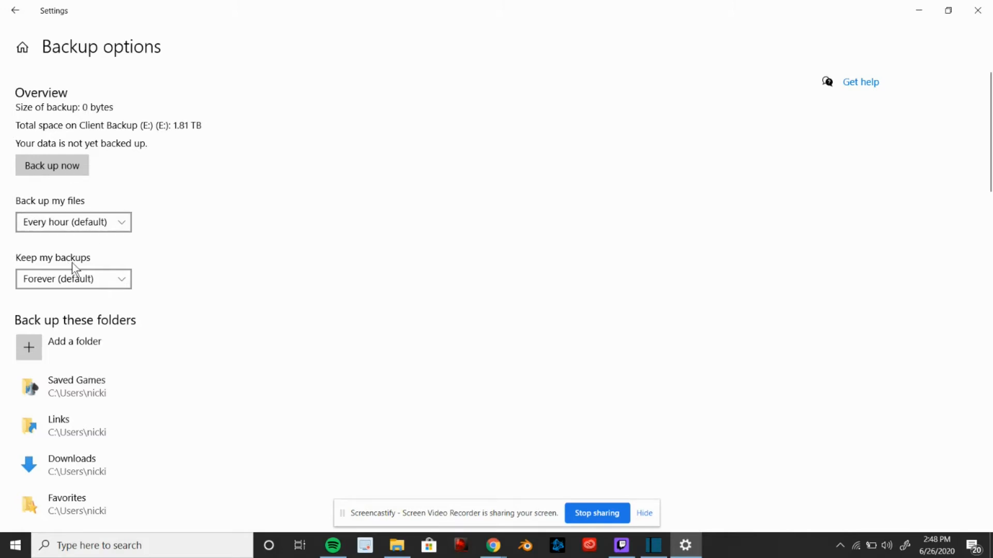
left_click(104, 221)
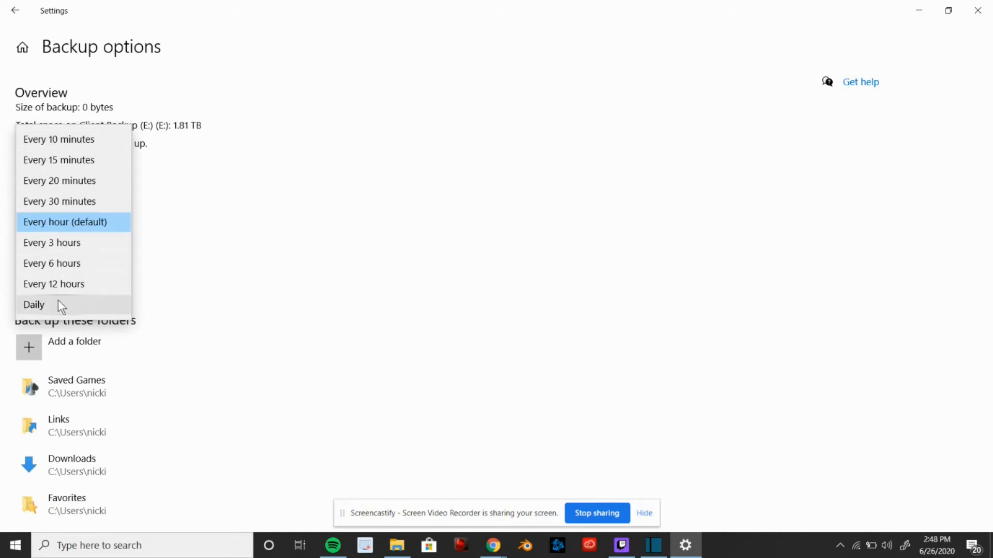
left_click(219, 207)
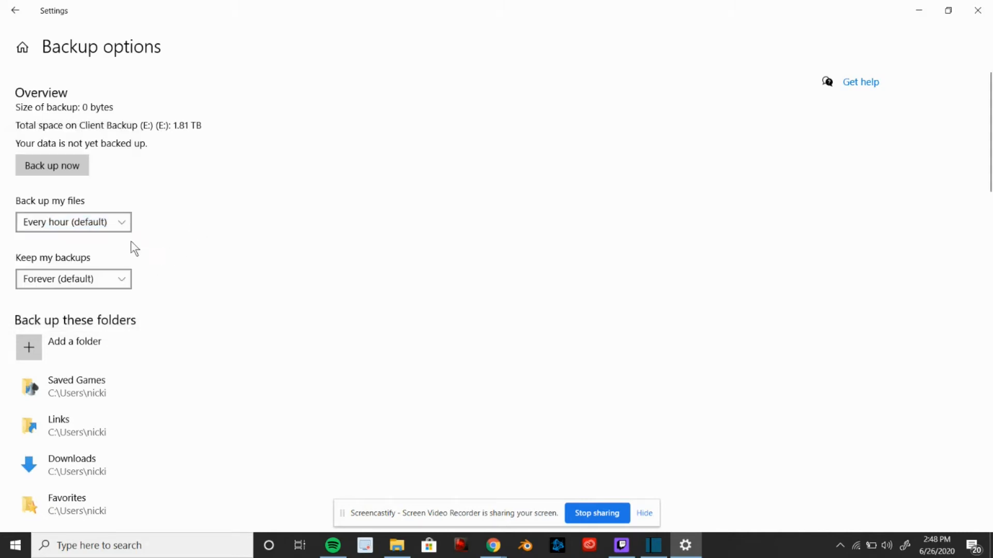
left_click(62, 280)
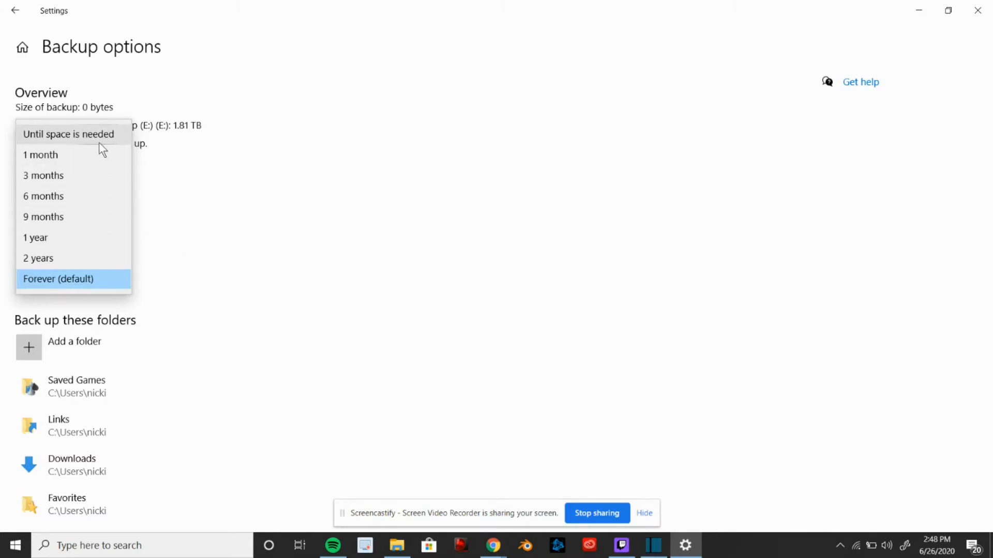
left_click(190, 221)
scroll(129, 245, "down", 2)
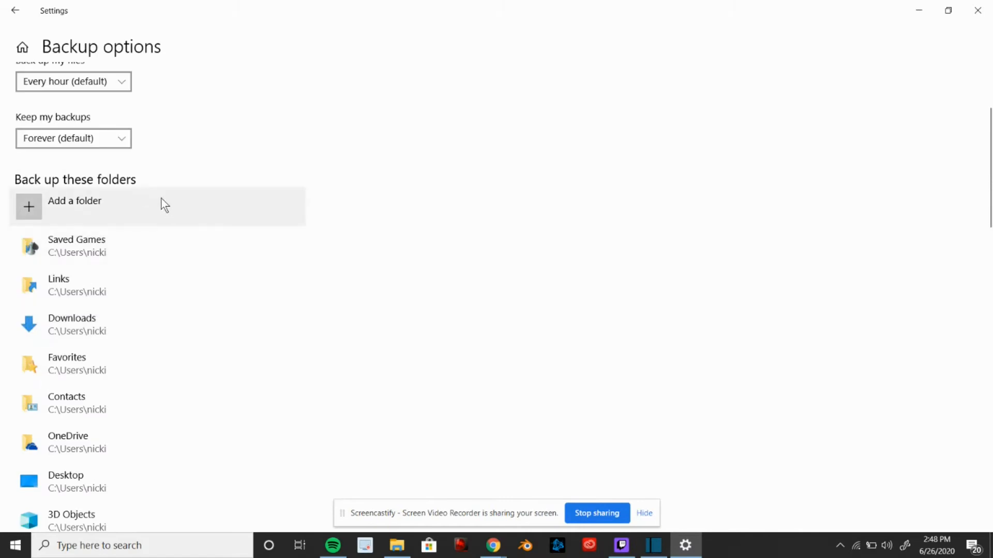
scroll(119, 232, "up", 1)
left_click(59, 210)
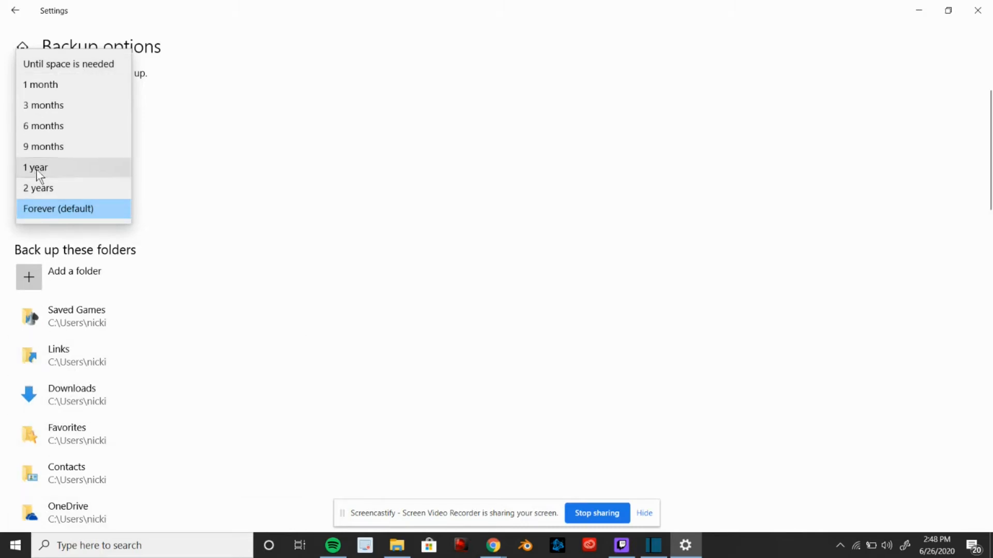
left_click(232, 280)
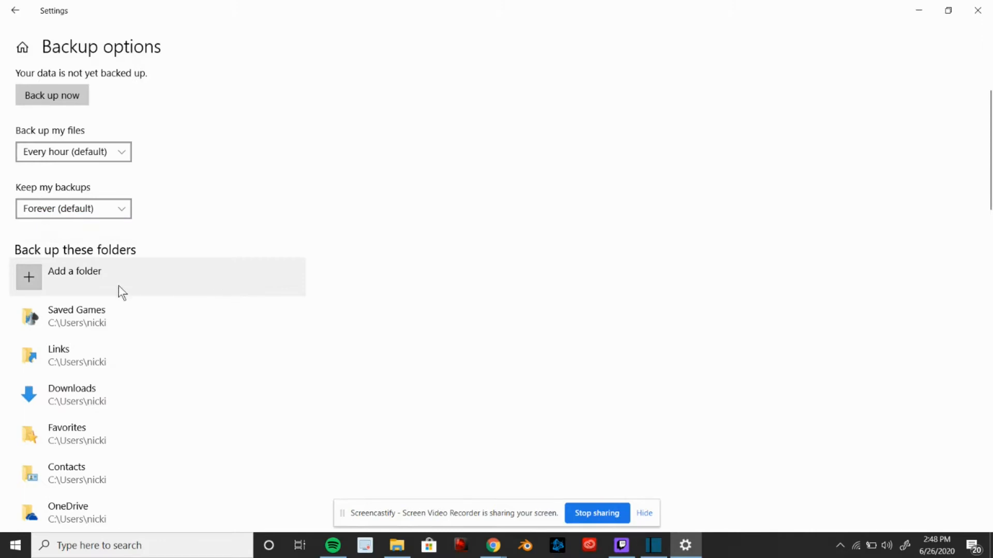
Remove the Downloads folder from the folders to back up
scroll(110, 318, "down", 2)
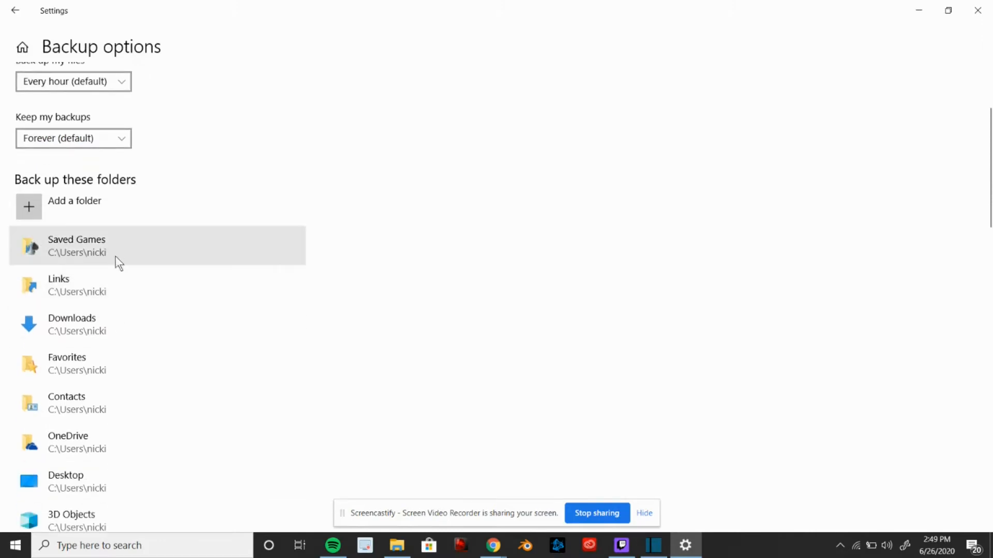
scroll(116, 256, "down", 2)
left_click_drag(991, 151, 990, 344)
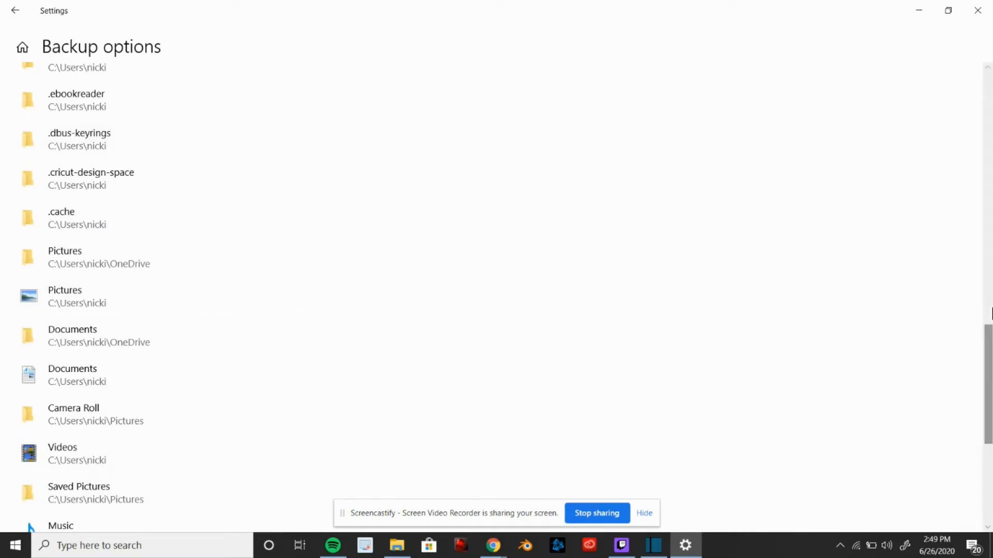
left_click_drag(990, 333, 882, 365)
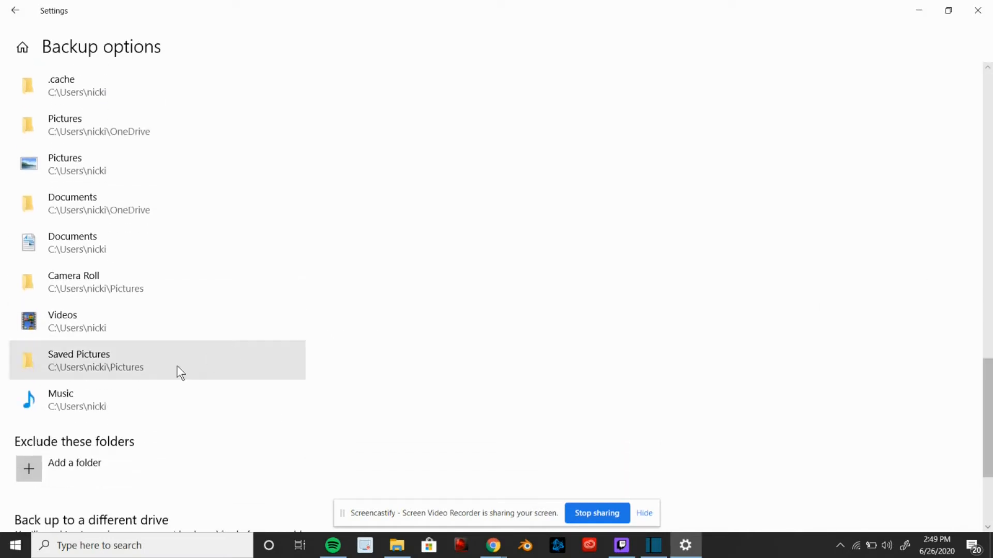
left_click_drag(990, 468, 990, 220)
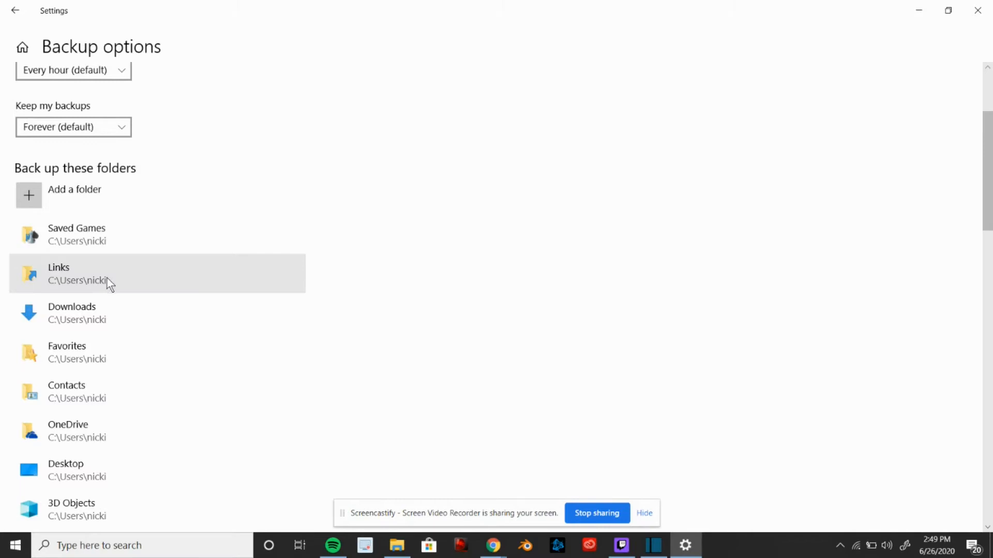
left_click(88, 317)
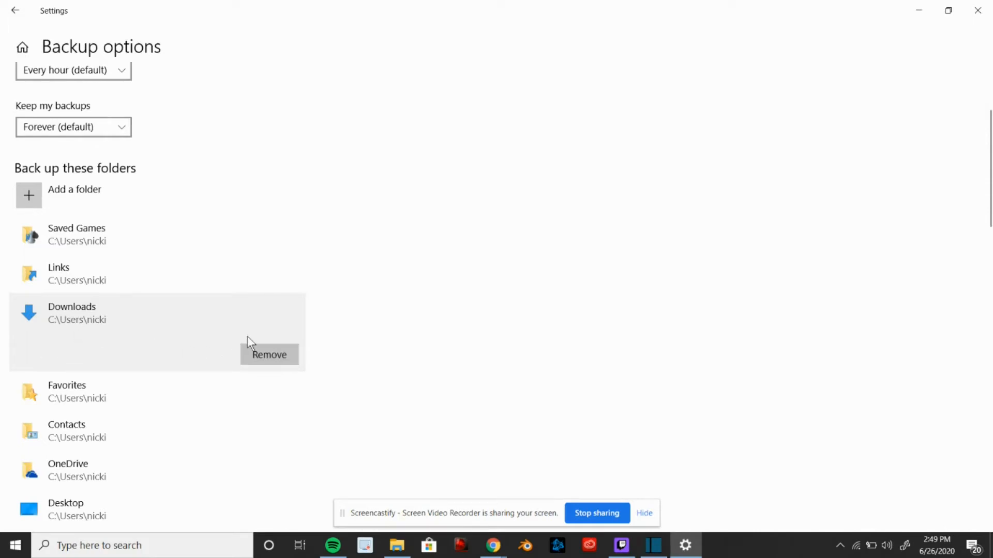
left_click(273, 356)
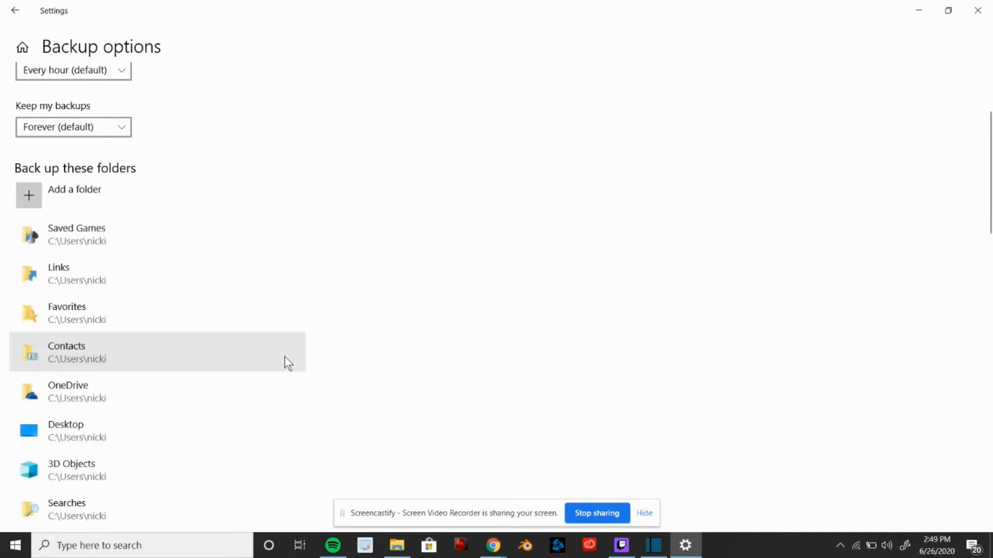
Open File Explorer at the user's profile folder to examine where folders like Saved Games are stored
left_click(82, 240)
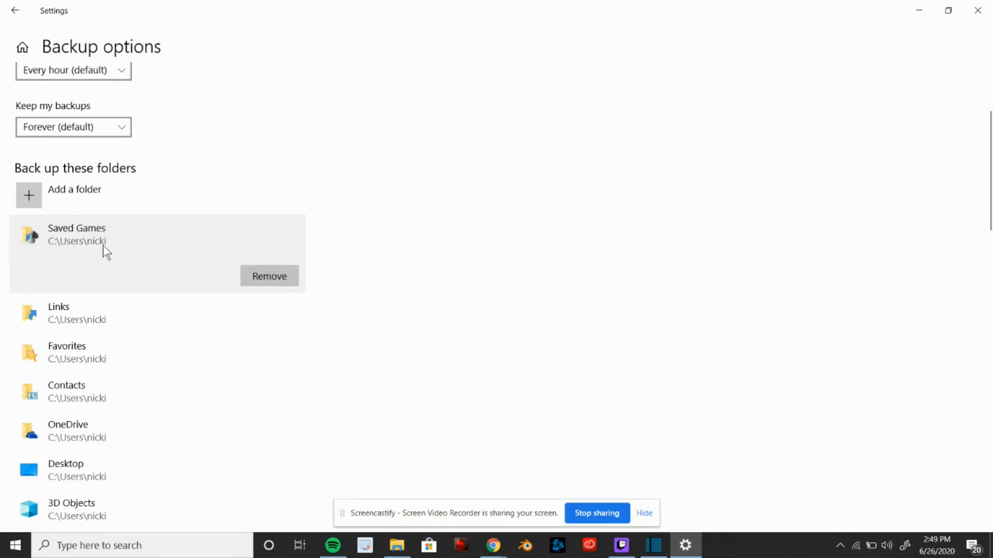
left_click(73, 245)
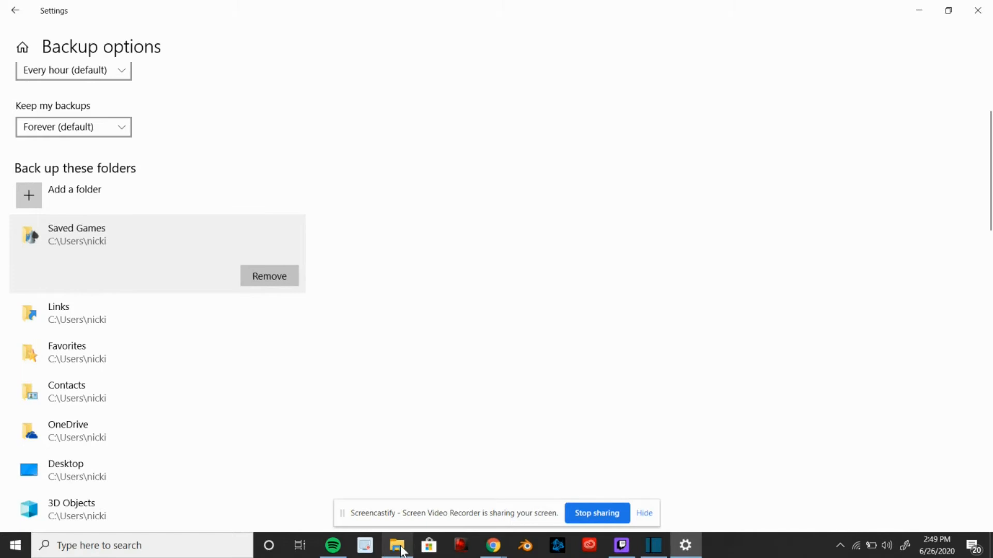
mouse_move(402, 552)
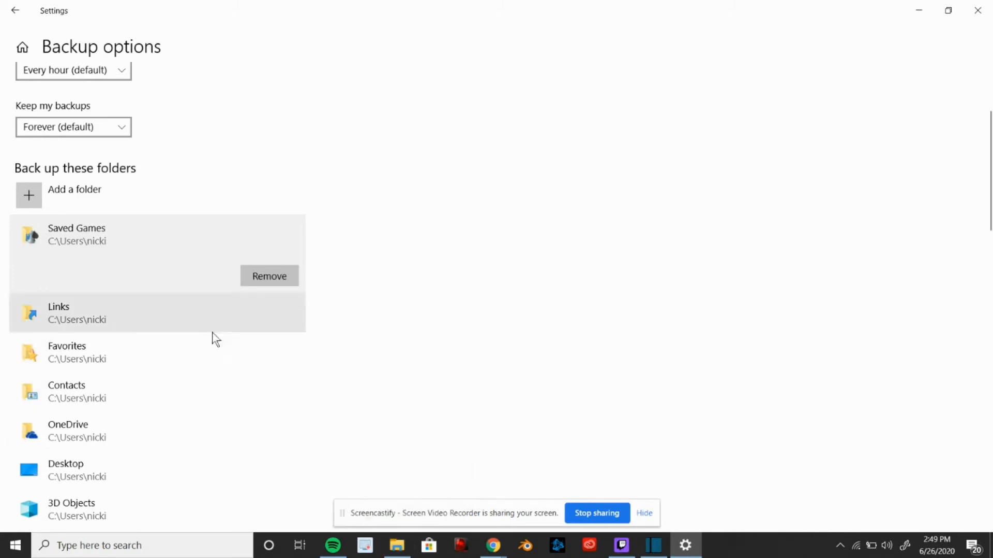
left_click(396, 547)
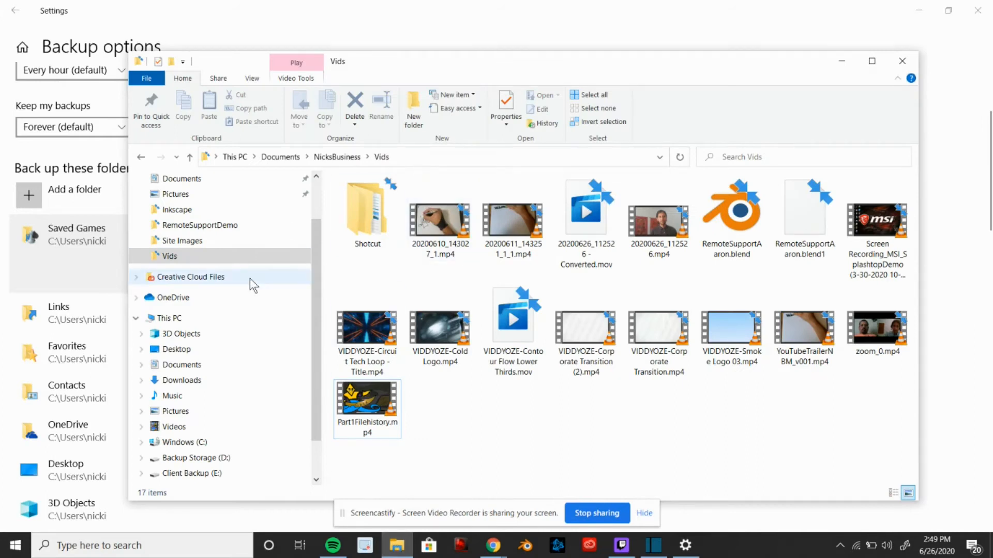
left_click(413, 157)
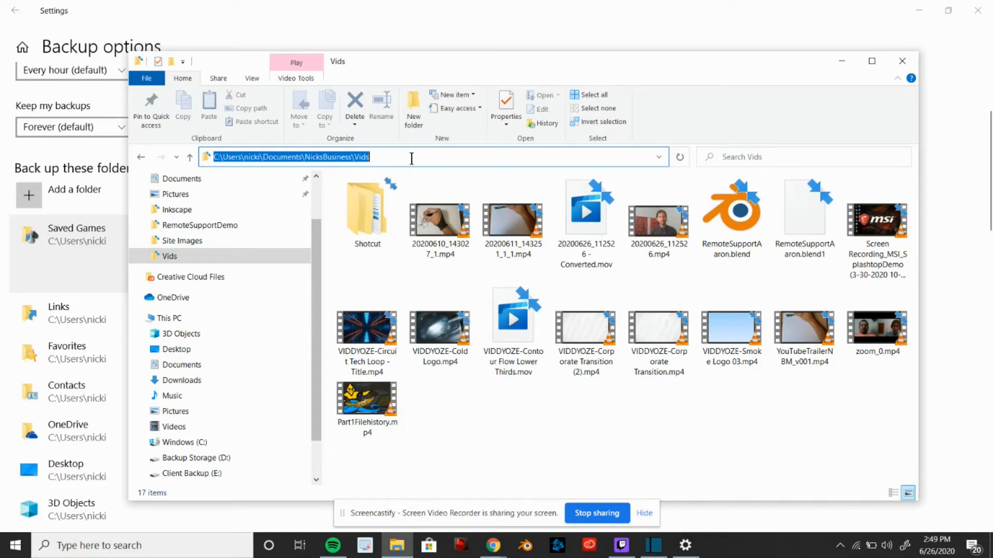
left_click_drag(387, 156, 297, 160)
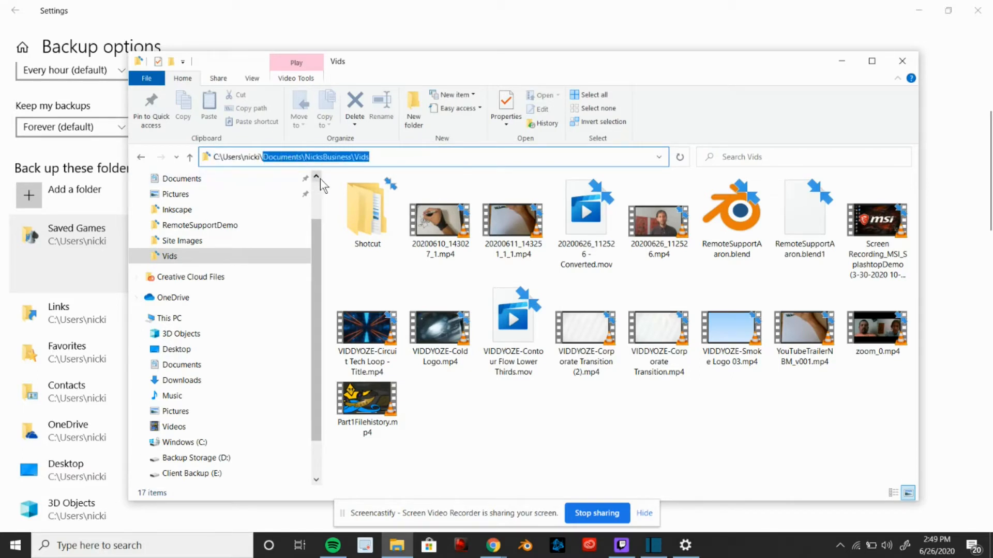
key("BackSpace")
key("BackSpace")
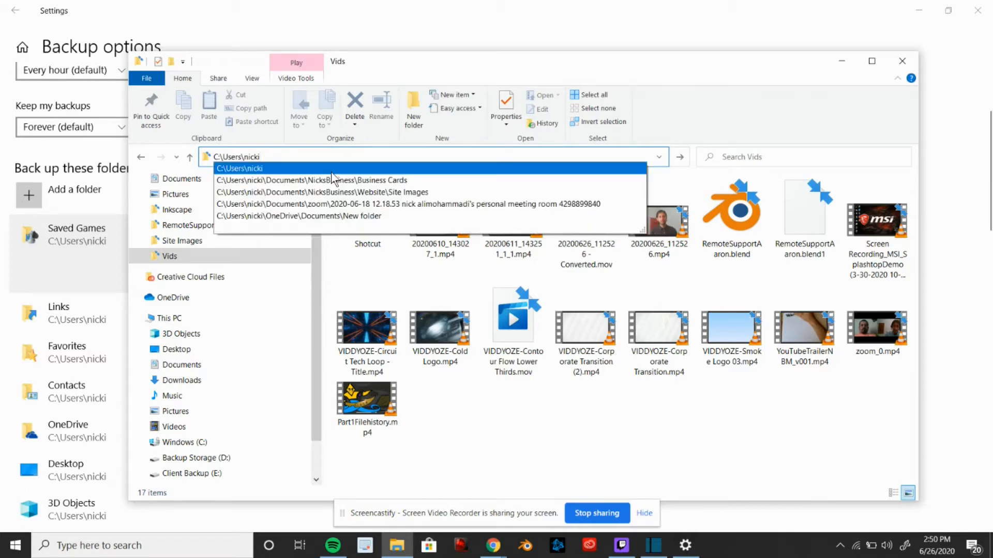
key("Return")
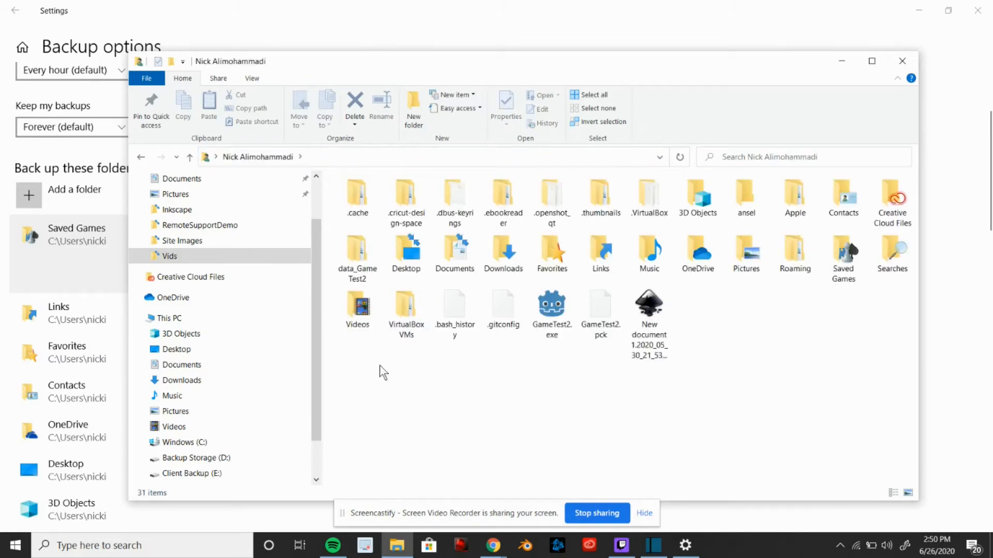
left_click(503, 255)
left_click(844, 258)
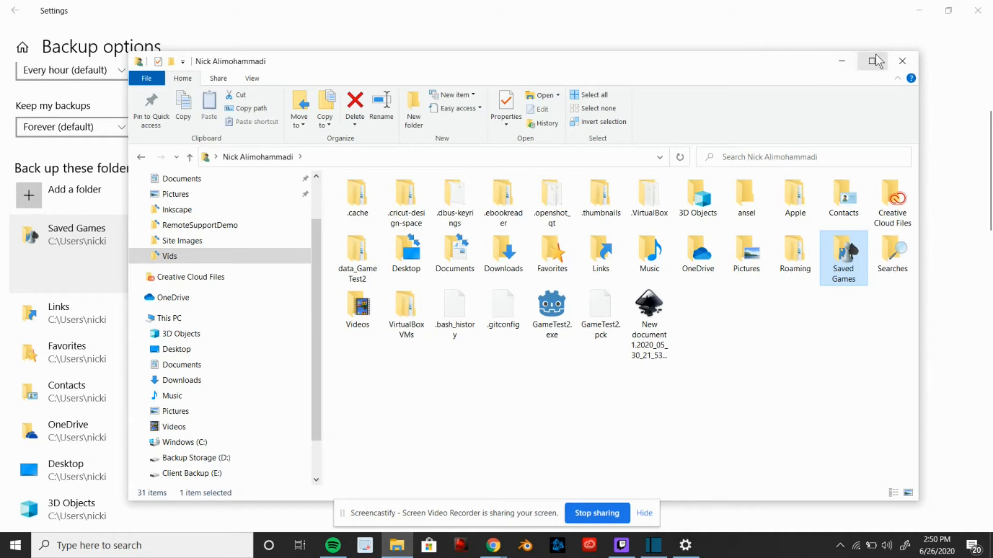
left_click(903, 61)
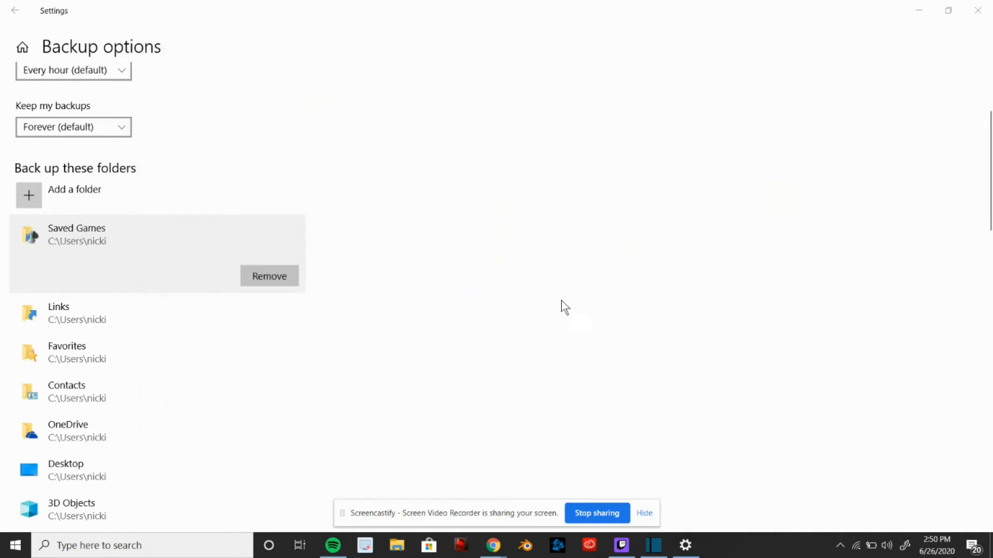
Add the boot folder from Windows (C:) to the folders to back up
left_click(147, 321)
left_click(140, 361)
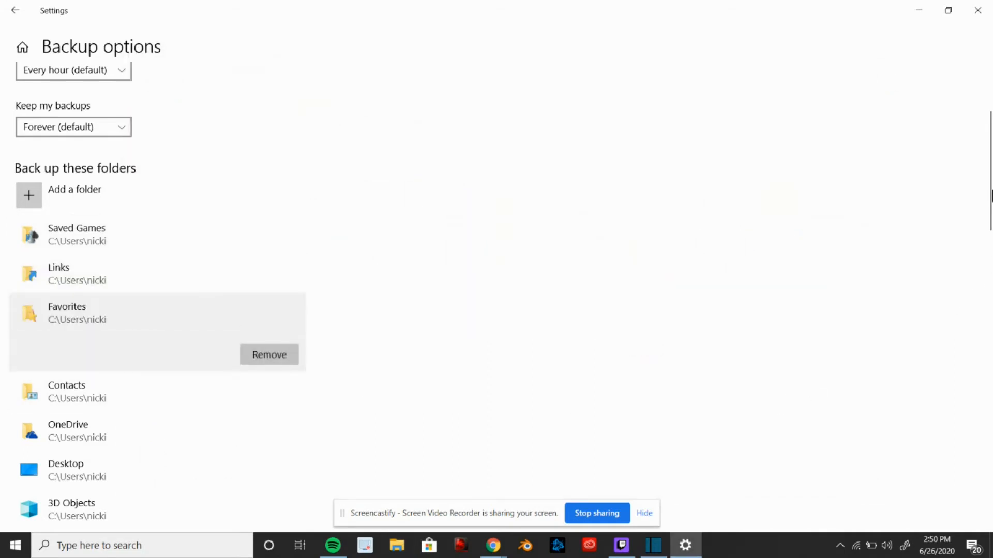
left_click(102, 201)
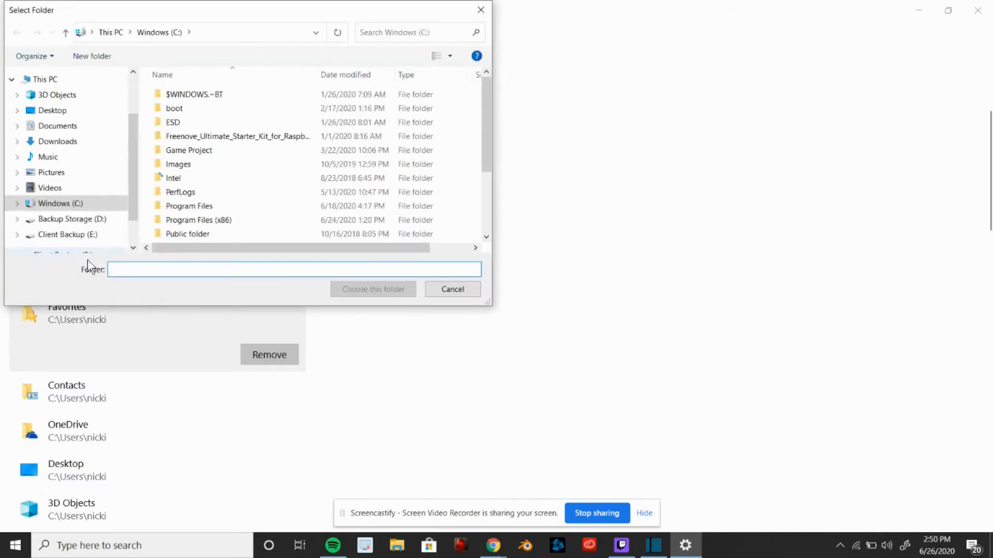
left_click(165, 109)
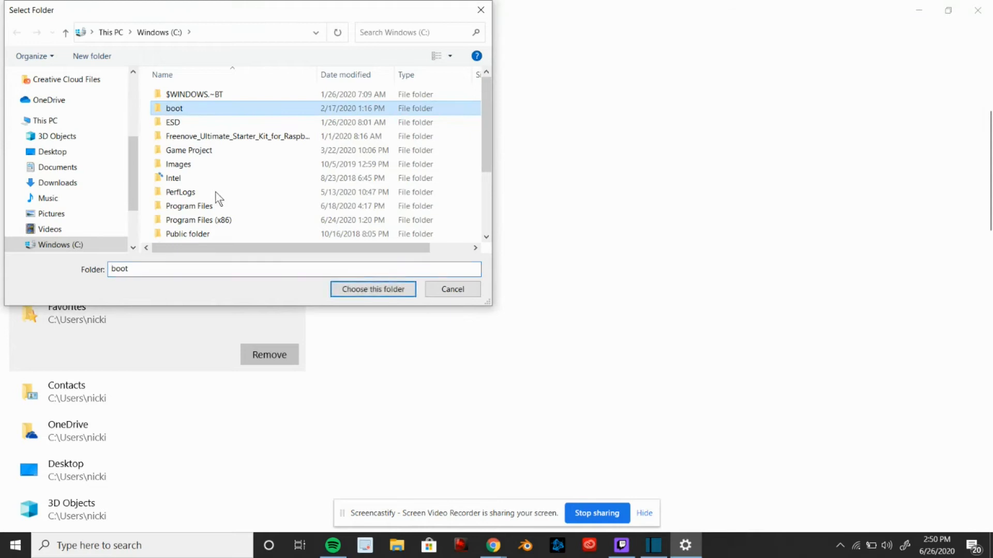
left_click(373, 289)
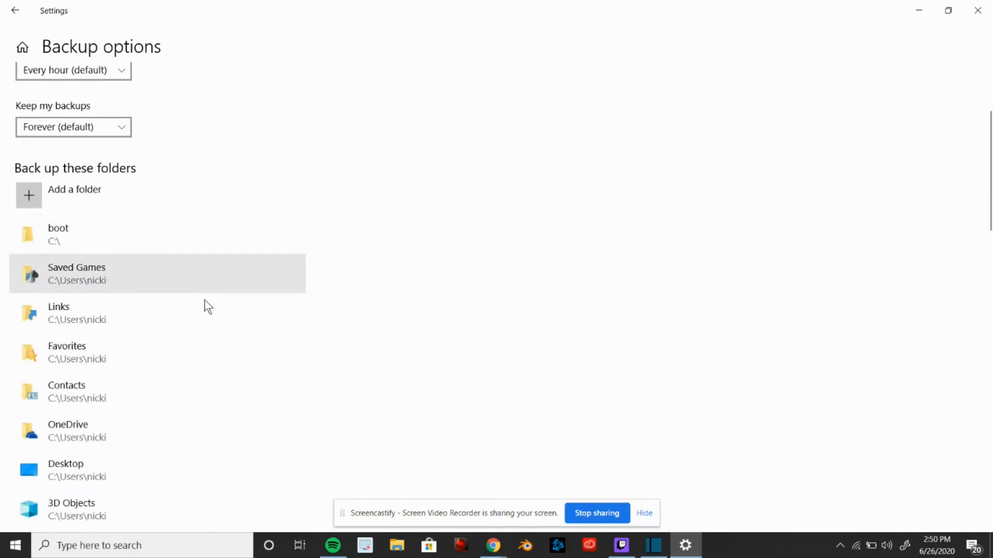
Exclude the ESD folder on Windows (C:) from the backup
left_click_drag(992, 145, 990, 434)
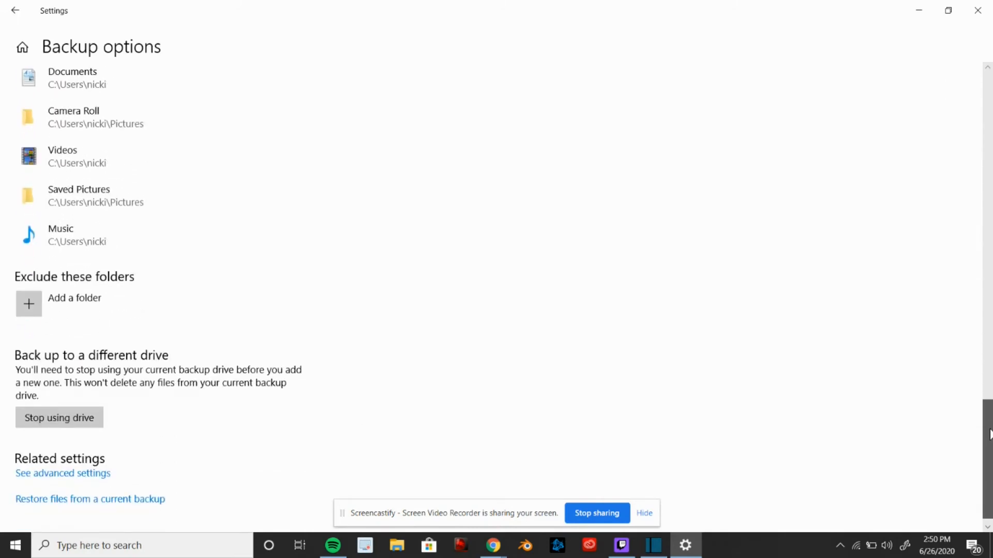
left_click(78, 312)
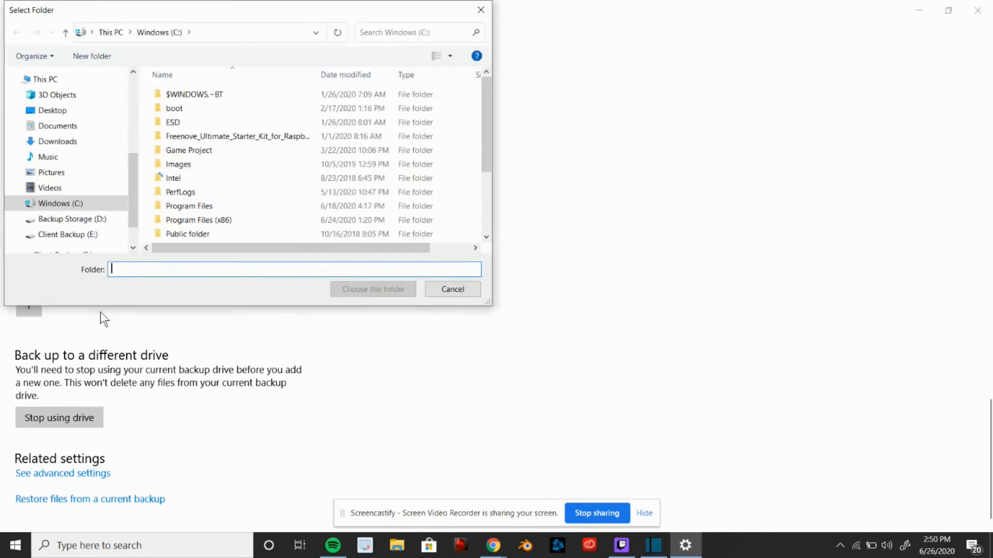
left_click(212, 122)
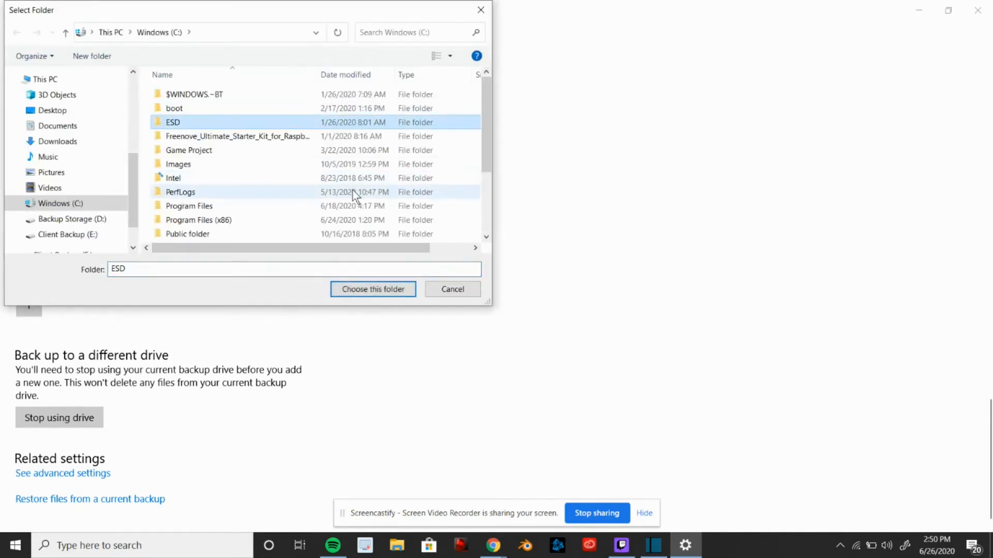
left_click(367, 290)
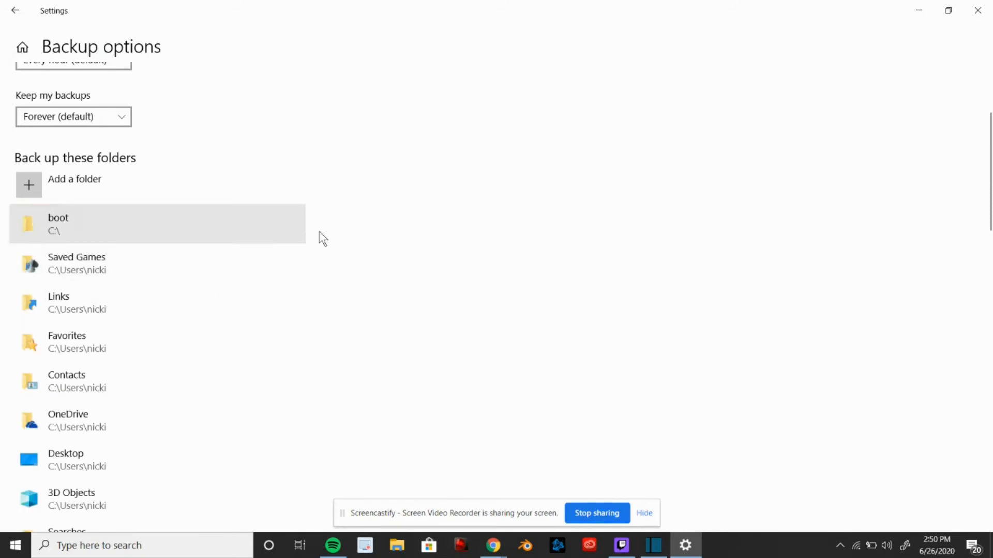
left_click_drag(986, 109, 990, 417)
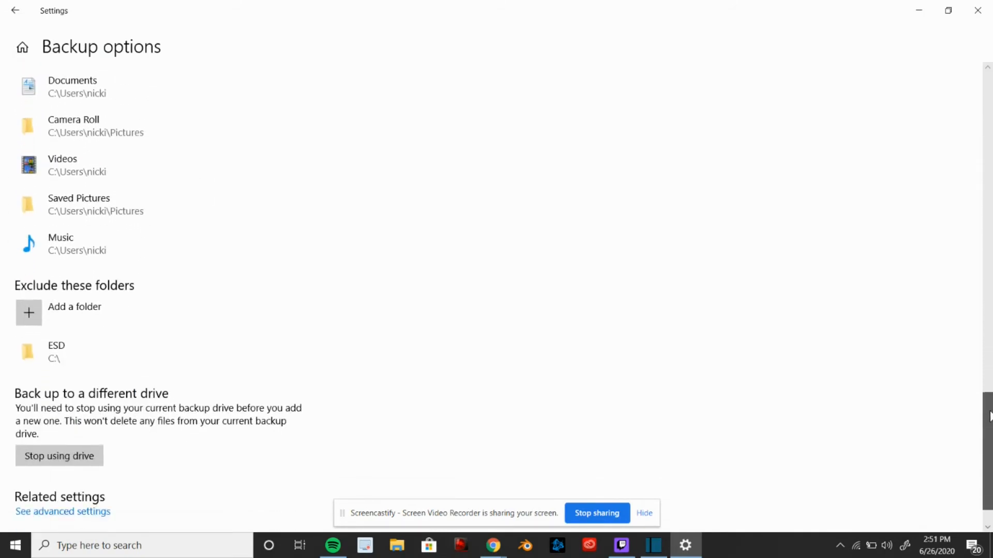
Remove the ESD folder from the list of excluded folders
left_click(79, 356)
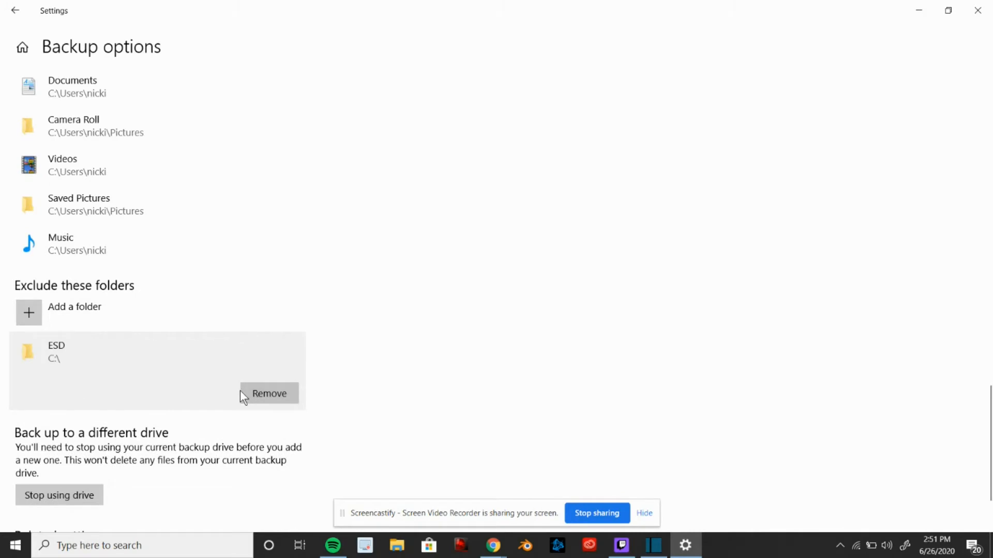
left_click(269, 394)
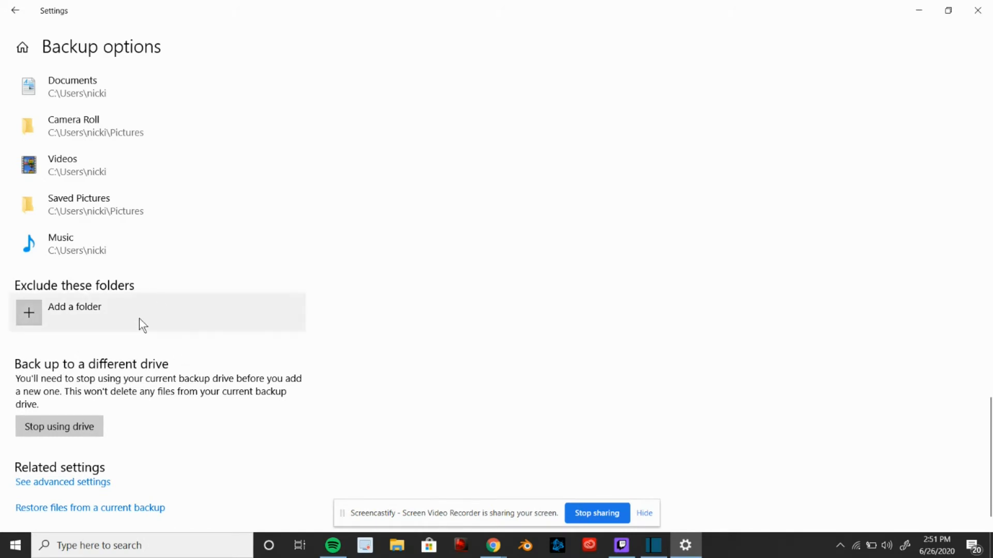
Open the advanced File History settings window in Control Panel to review it, and close it
scroll(66, 304, "down", 1)
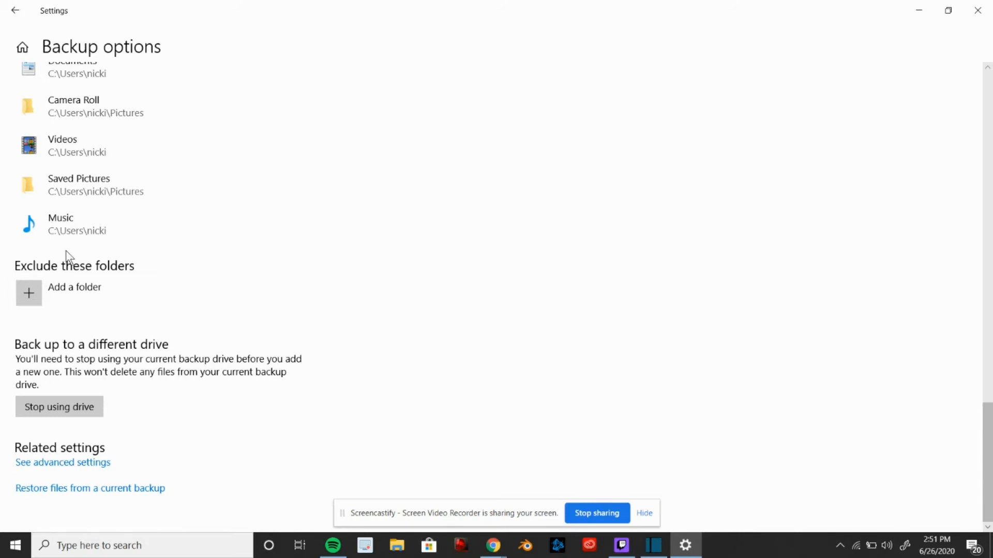
scroll(990, 406, "up", 5)
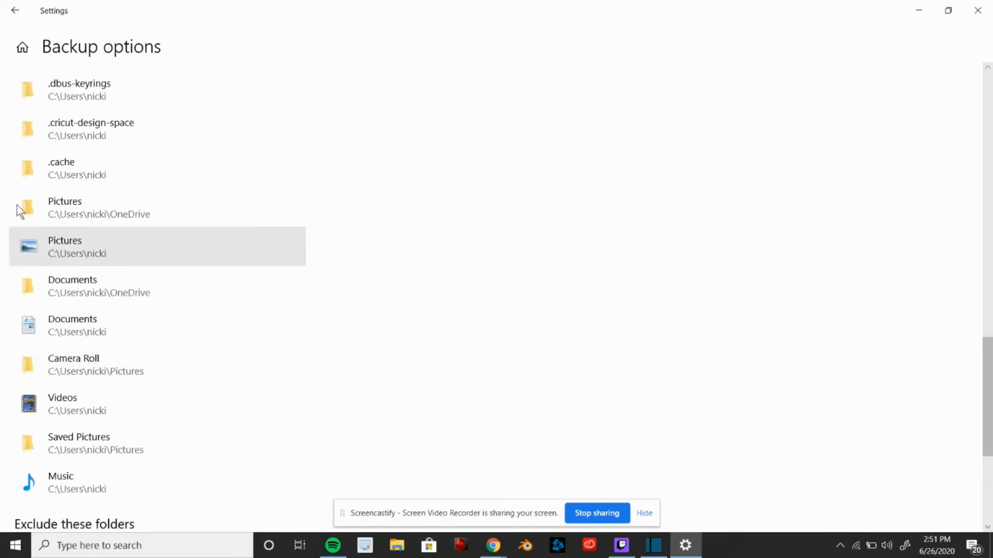
left_click_drag(988, 394, 991, 171)
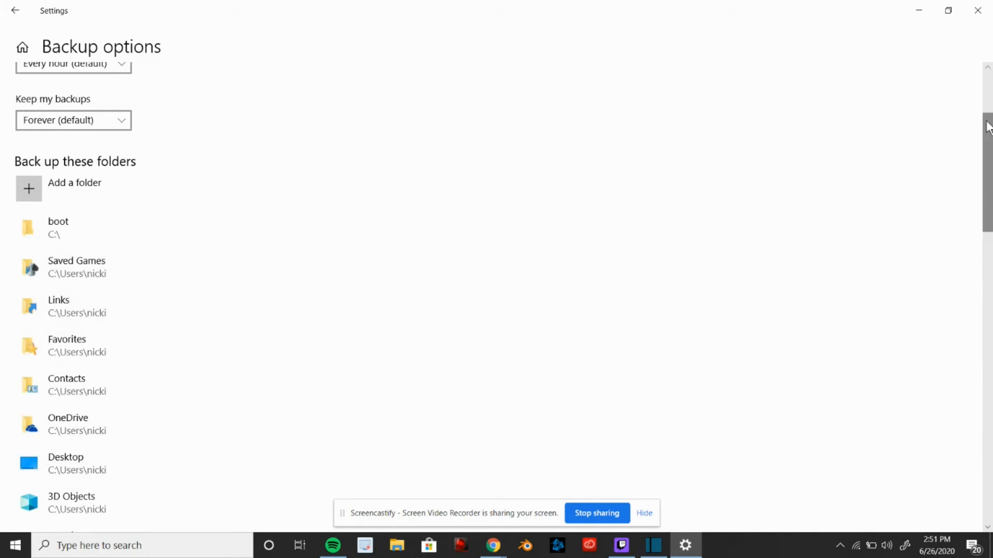
left_click_drag(988, 144, 991, 427)
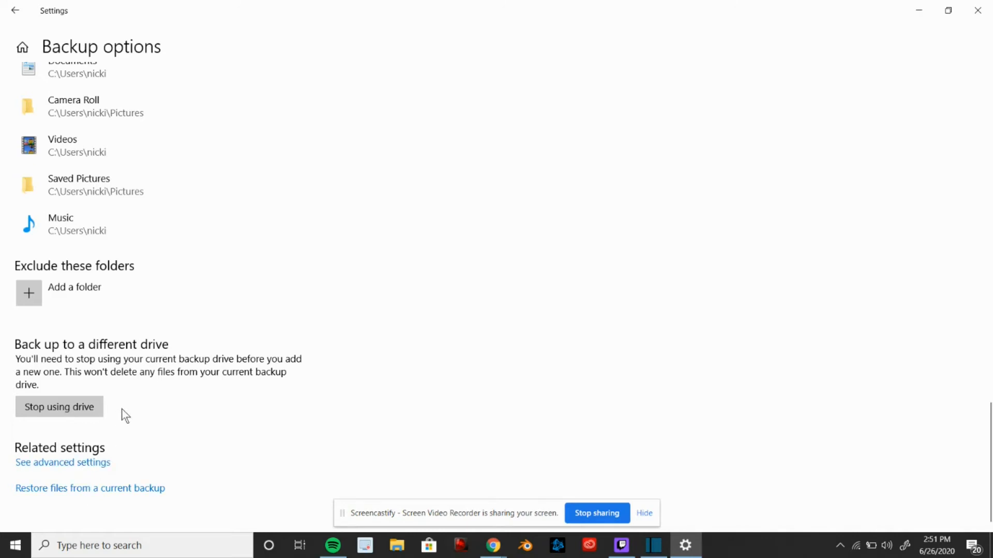
left_click(79, 466)
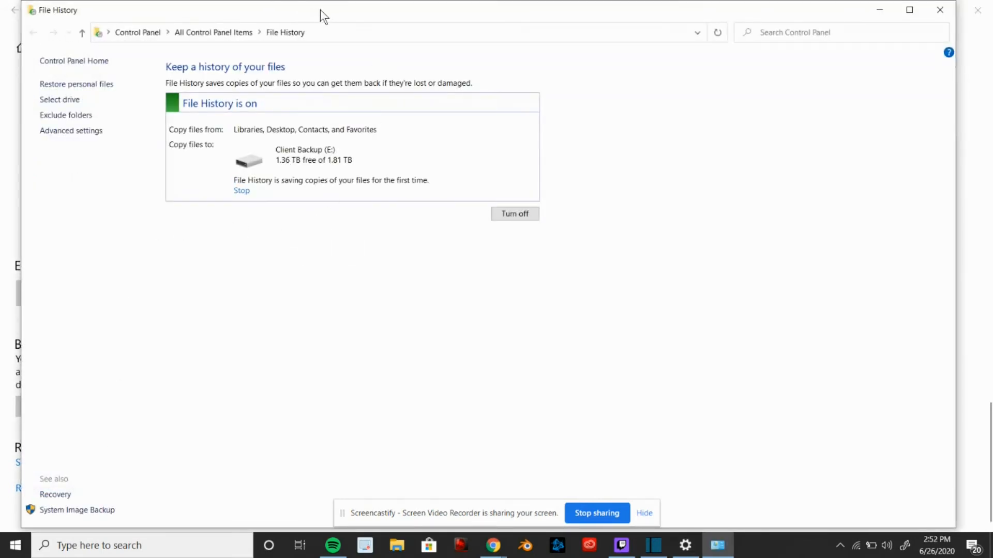
left_click_drag(321, 9, 395, 17)
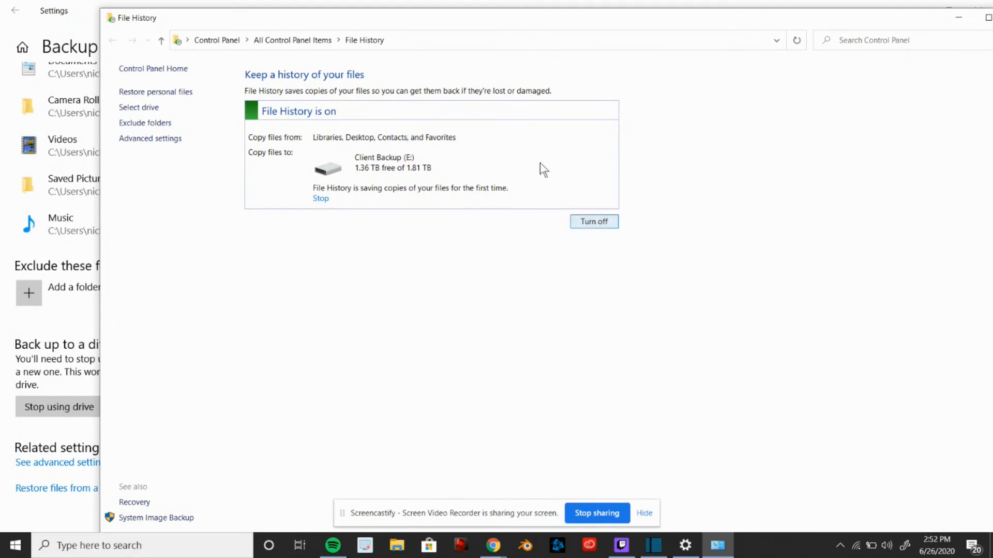
left_click_drag(367, 20, 495, 43)
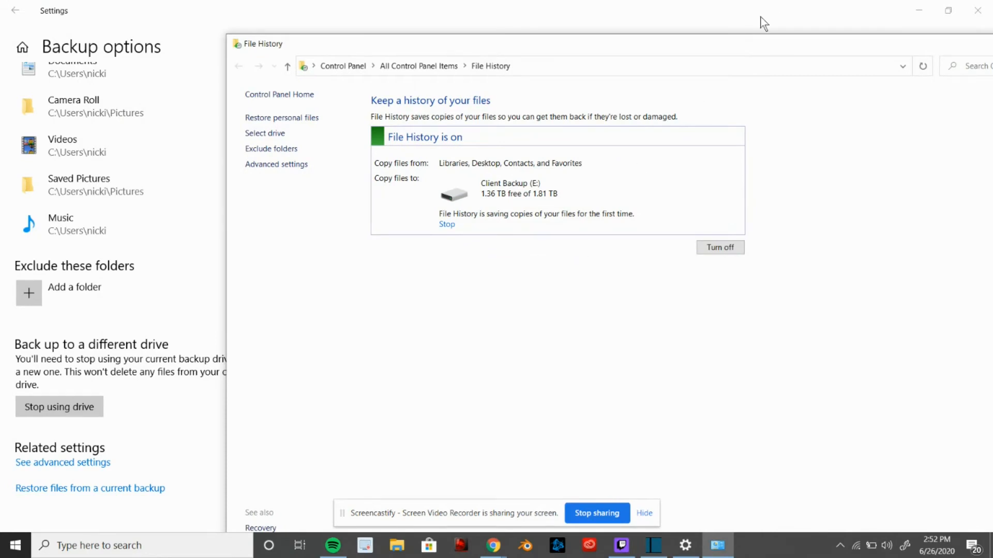
left_click_drag(754, 48, 563, 60)
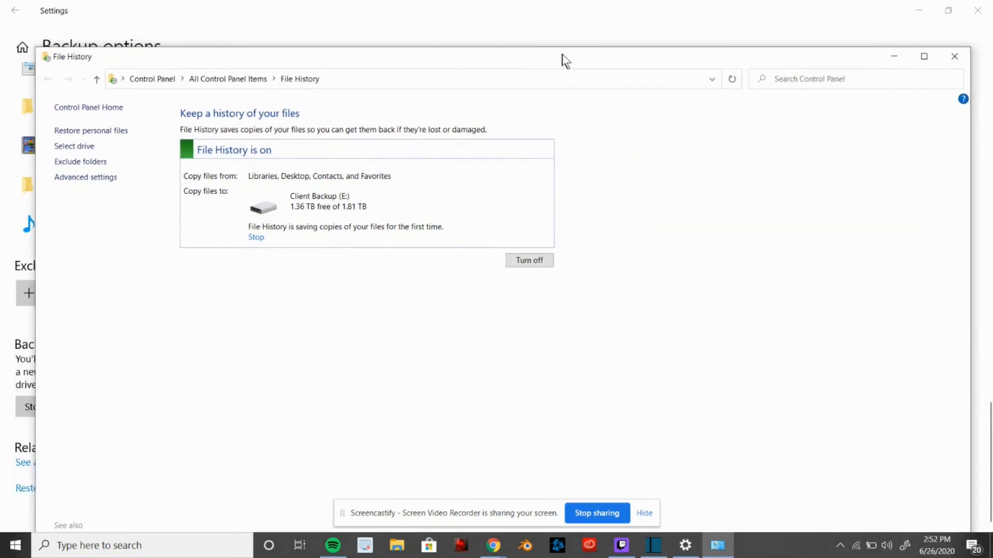
left_click(955, 54)
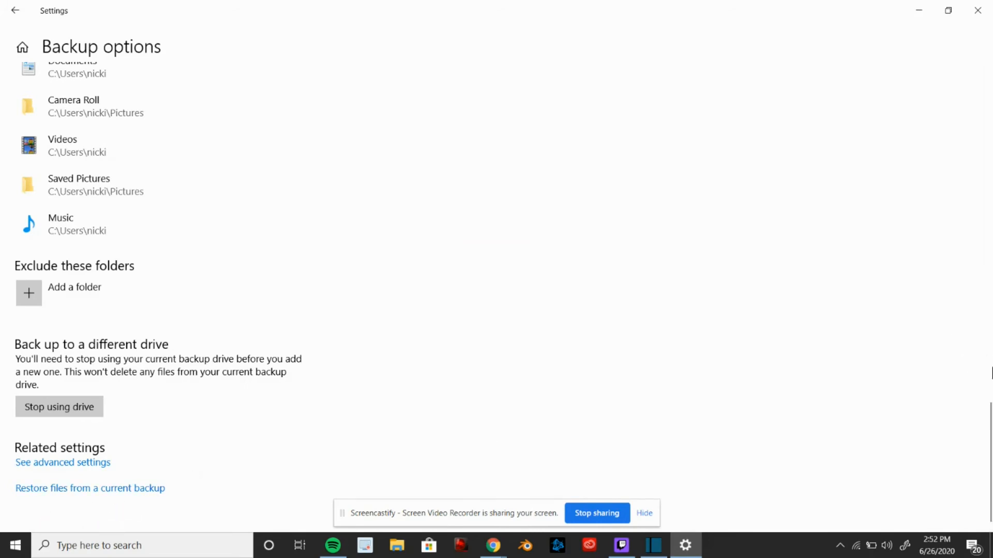
Return to the backup options page and open the restore window for the current backup
left_click_drag(991, 500, 991, 141)
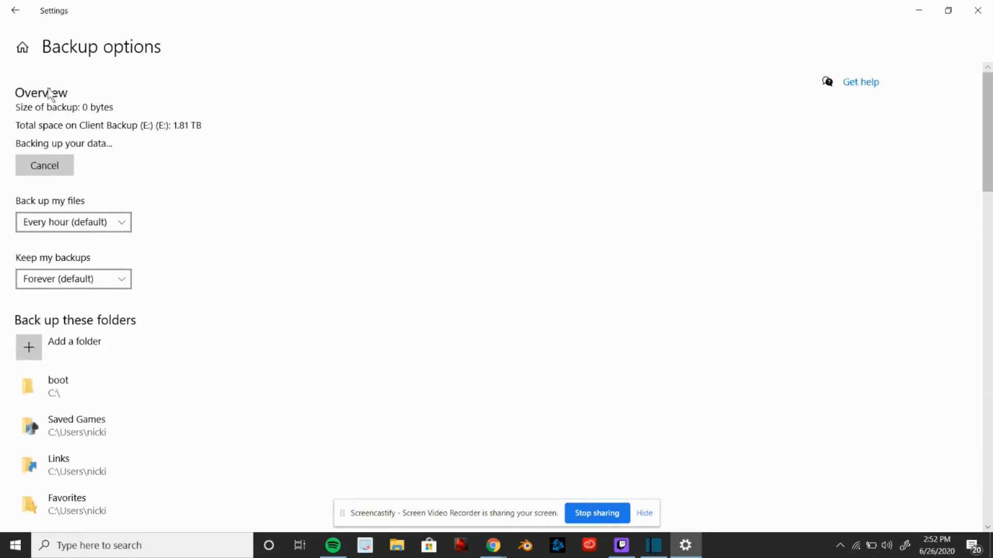
left_click(14, 12)
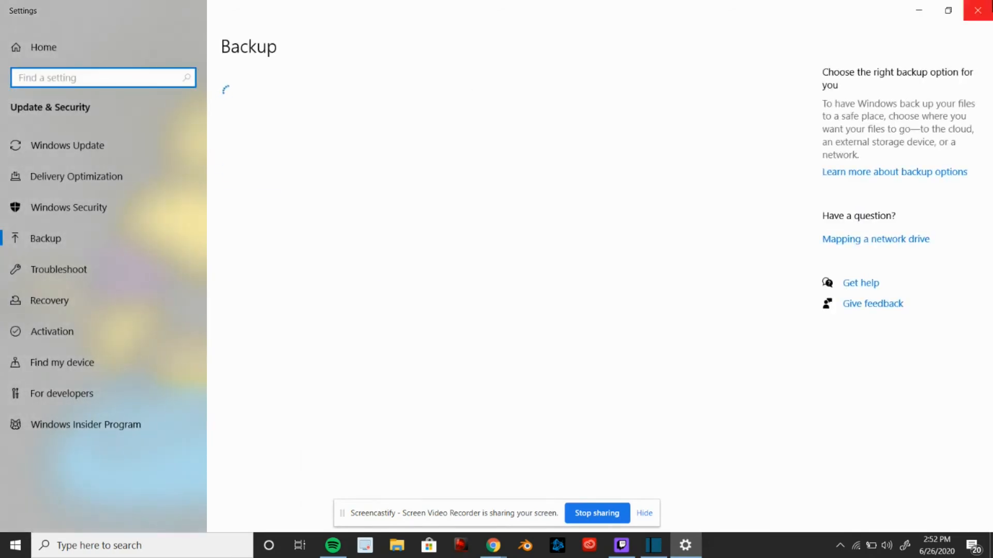
left_click(263, 197)
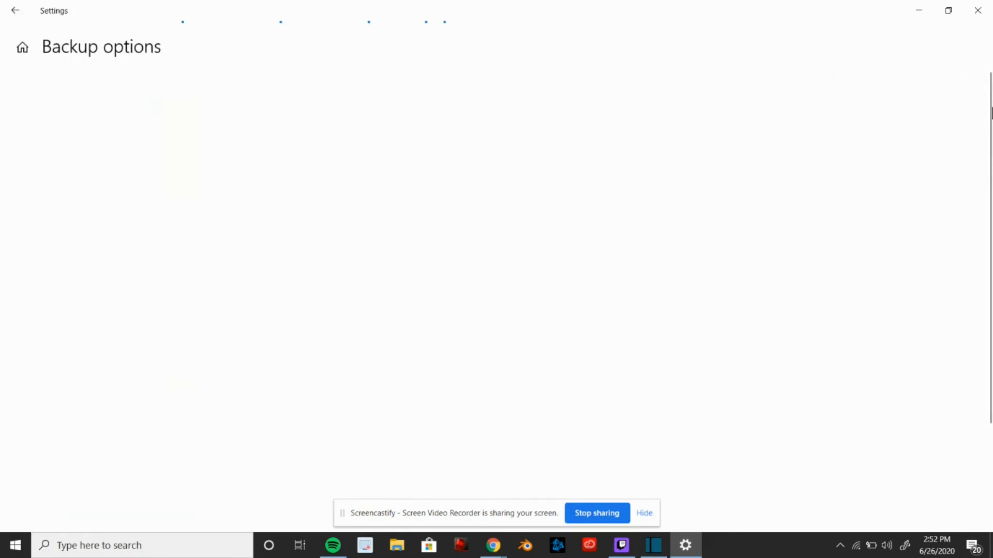
left_click_drag(991, 96, 992, 430)
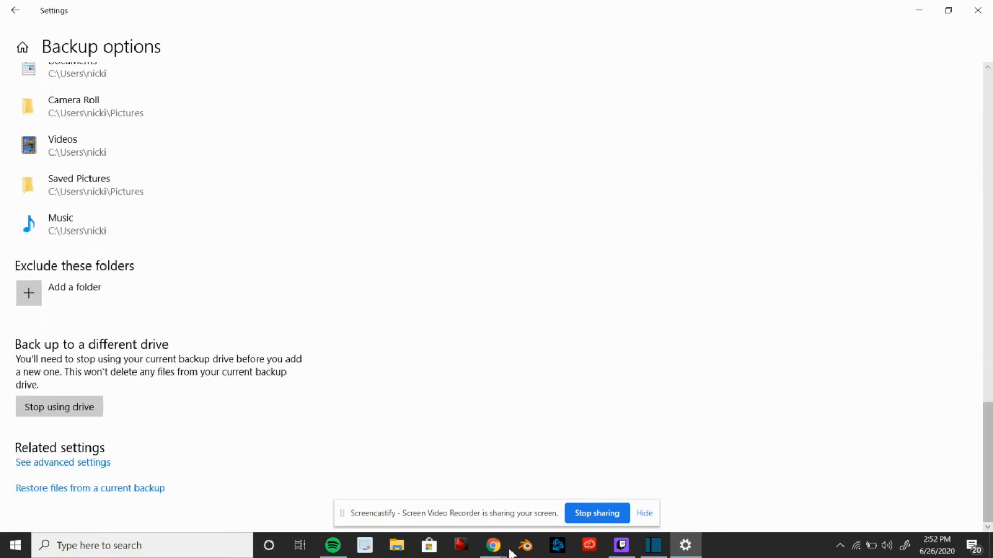
left_click(103, 492)
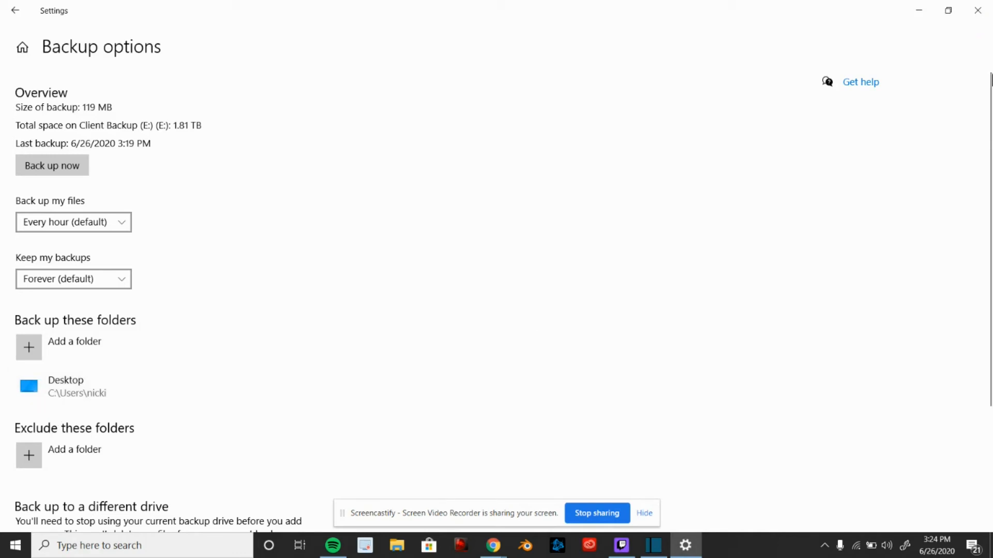
left_click_drag(987, 87, 990, 208)
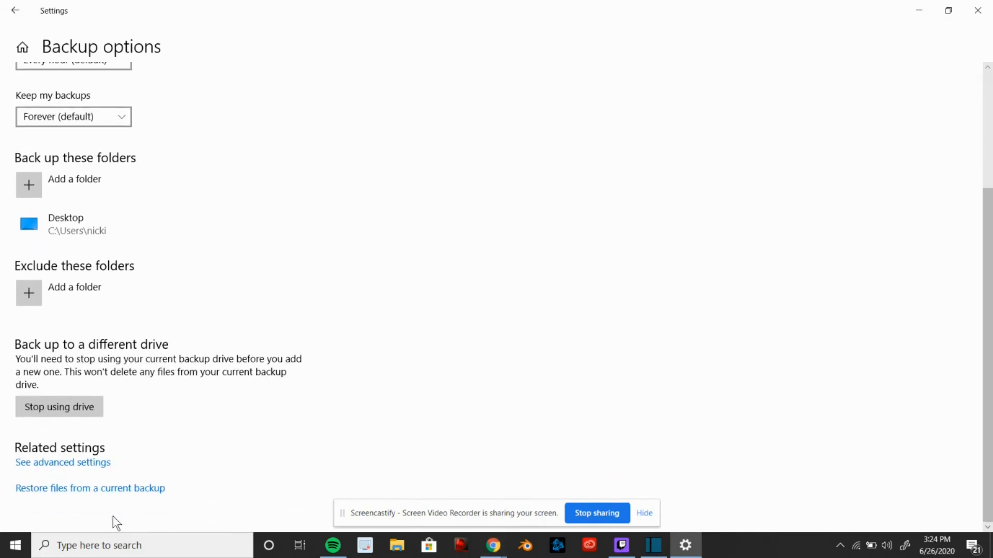
left_click(97, 488)
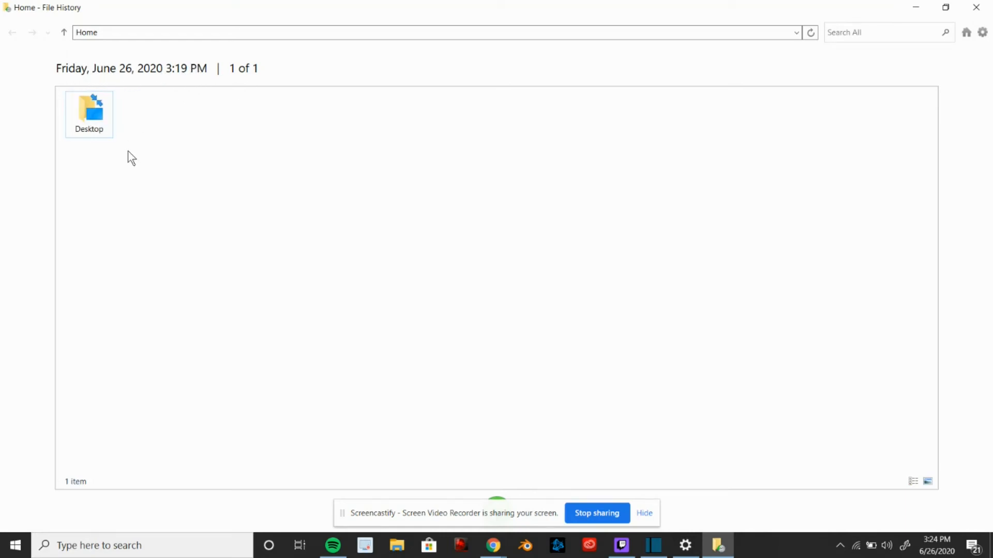
Restore the backed-up Desktop folder to its original location, choosing to decide for each conflicting file
left_click(101, 113)
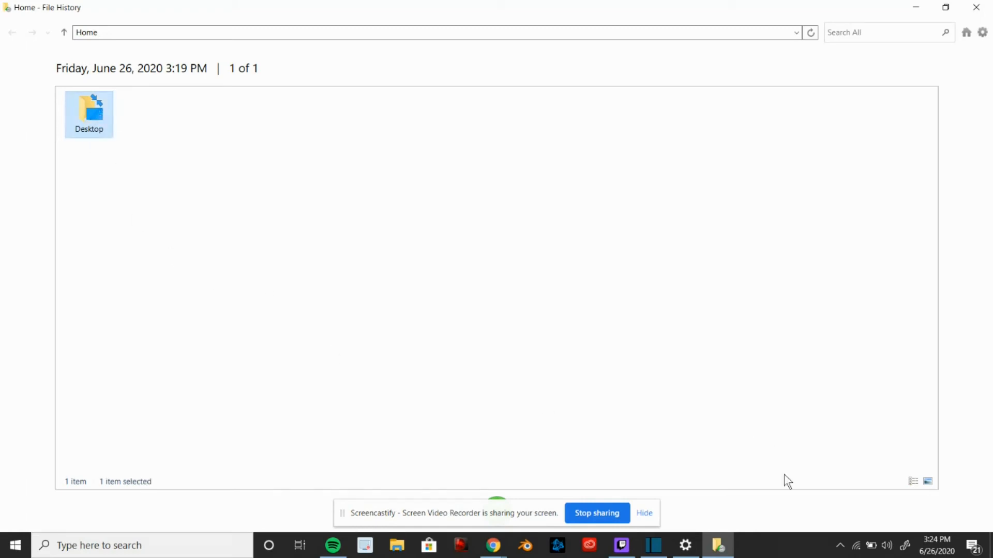
left_click(643, 513)
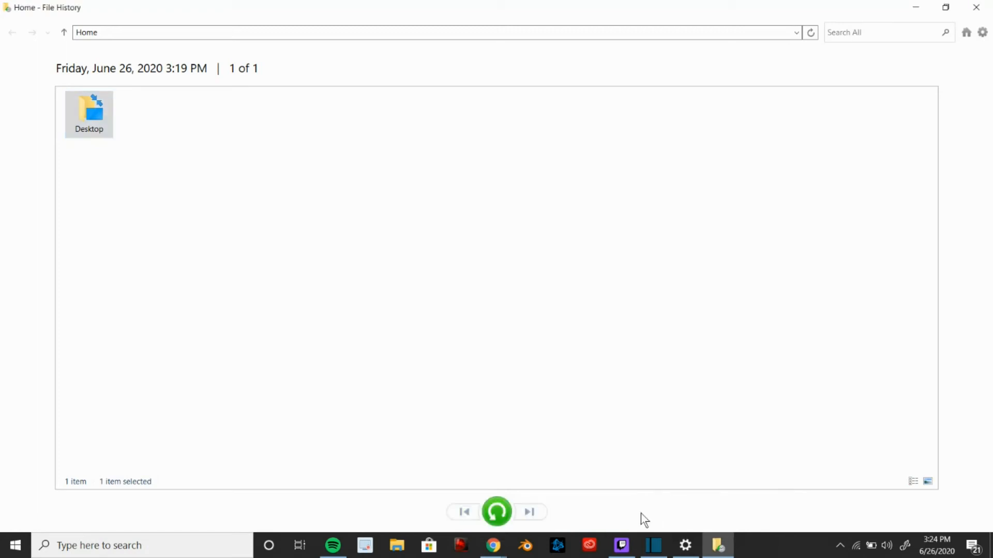
left_click(504, 515)
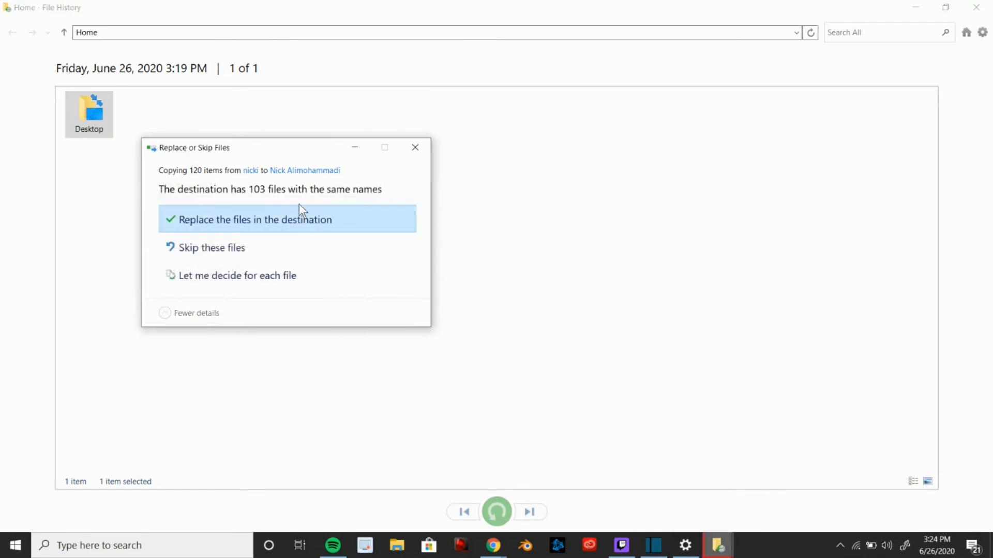
left_click_drag(308, 146, 421, 144)
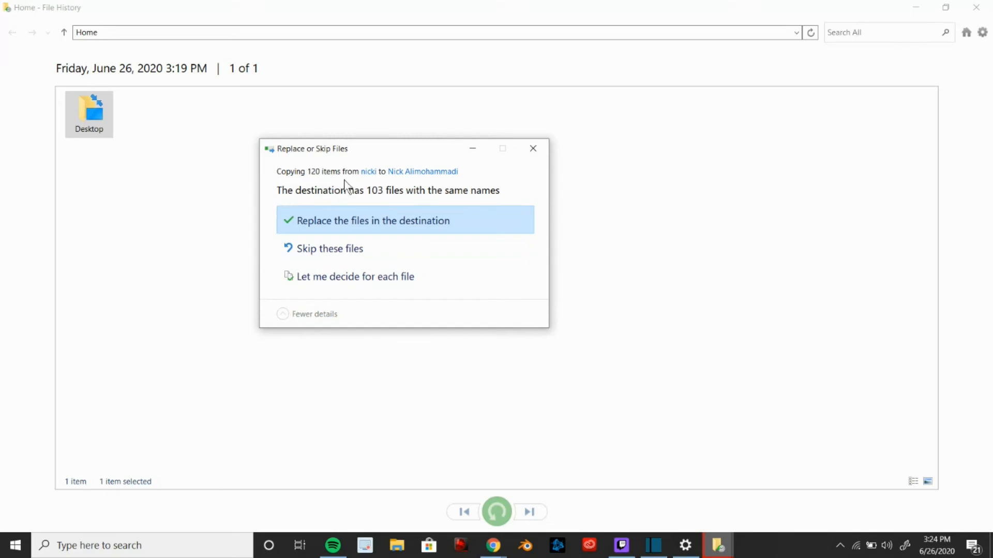
left_click_drag(396, 147, 399, 157)
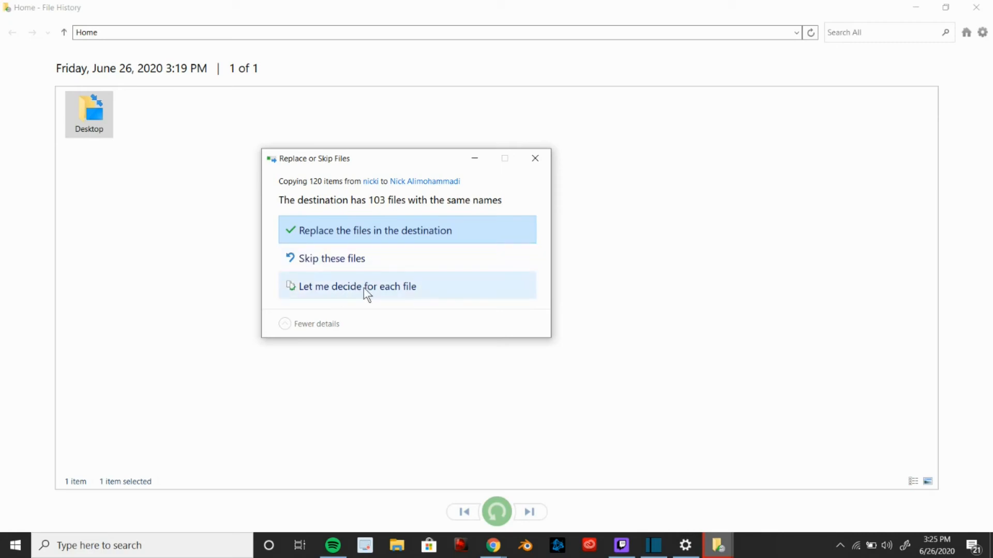
left_click(392, 285)
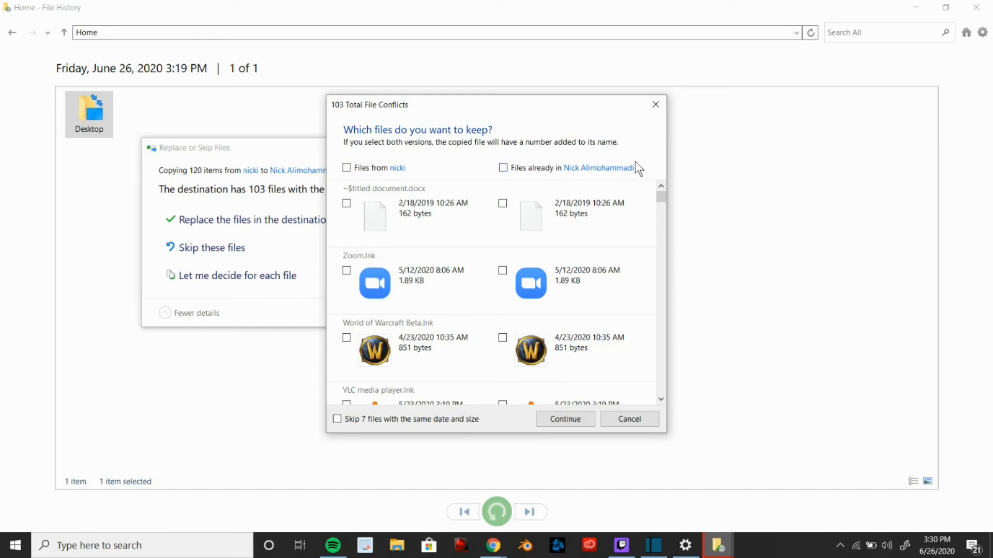
left_click(346, 204)
left_click(347, 271)
left_click(347, 339)
left_click(347, 338)
left_click(347, 271)
left_click(346, 203)
left_click(503, 206)
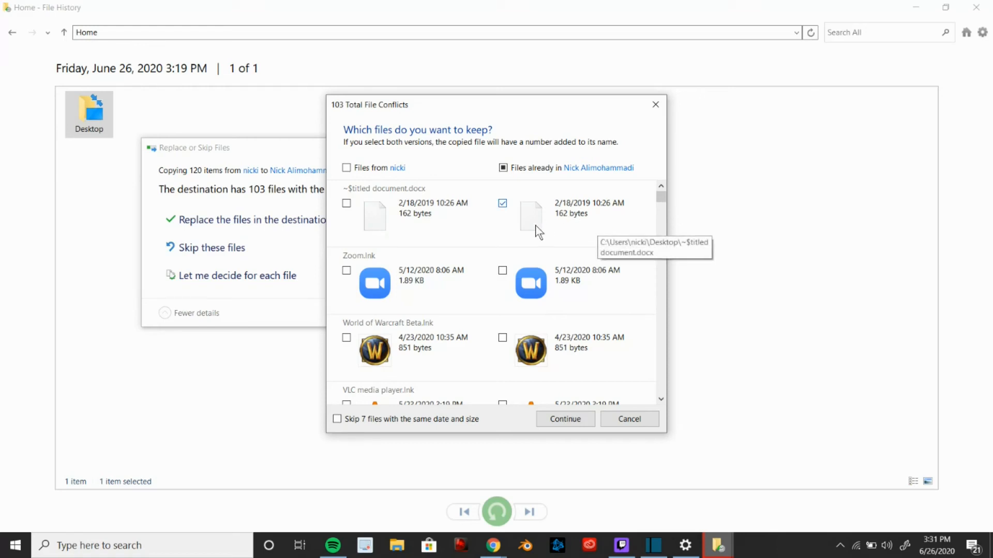
left_click(504, 205)
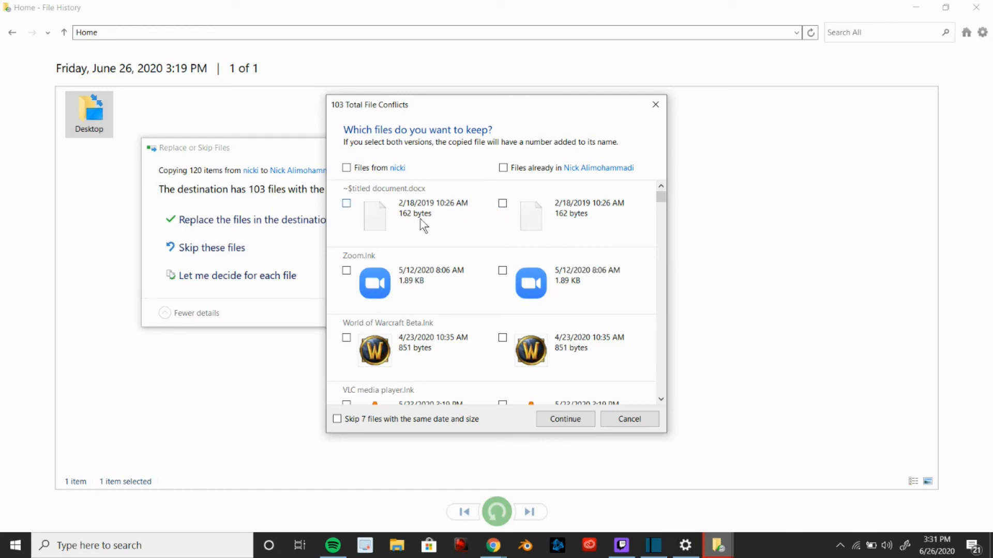
Keep the backup versions of all conflicting files and continue the restore
left_click(347, 205)
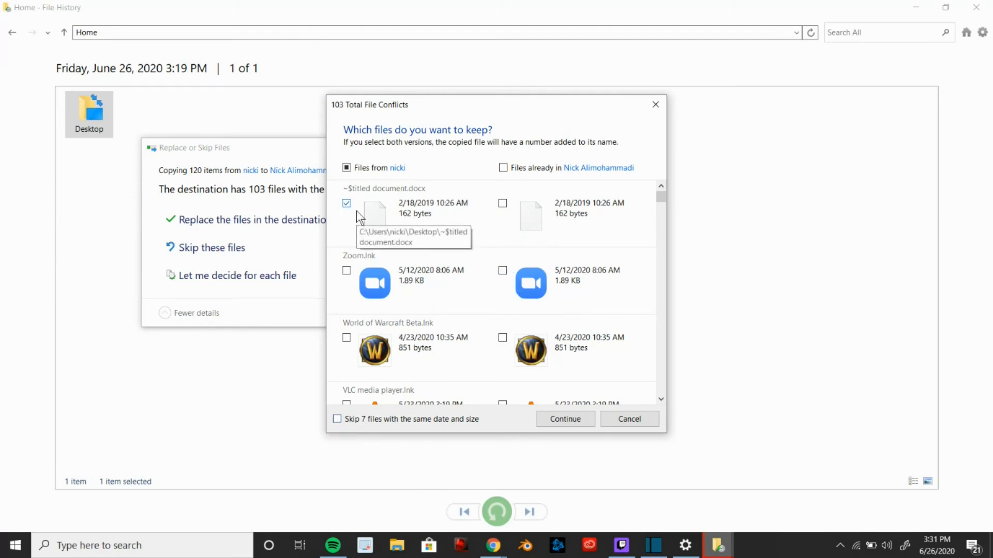
left_click(346, 168)
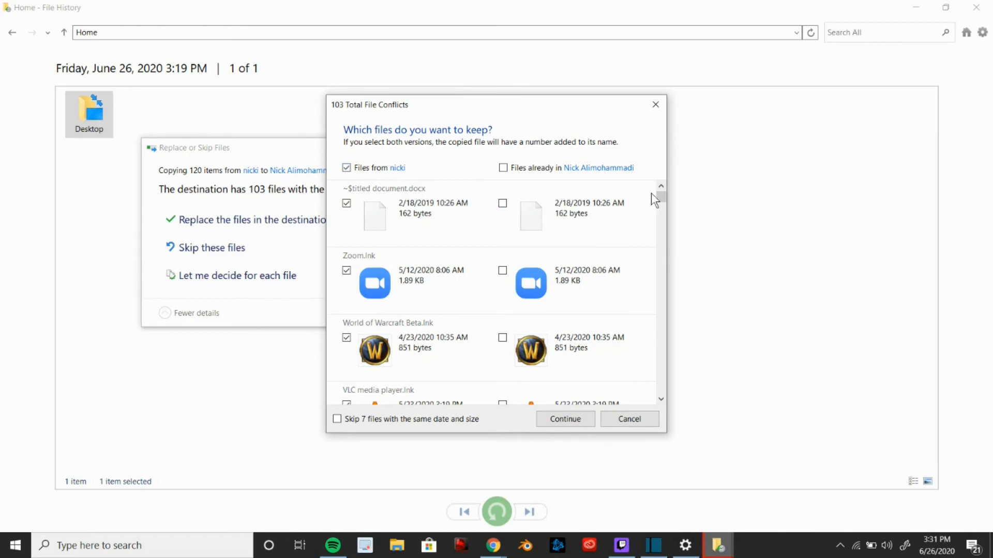
mouse_move(660, 195)
left_mouse_down()
mouse_move(671, 263)
mouse_move(664, 412)
mouse_move(653, 266)
mouse_move(667, 181)
left_mouse_up()
left_click(347, 168)
left_click(575, 420)
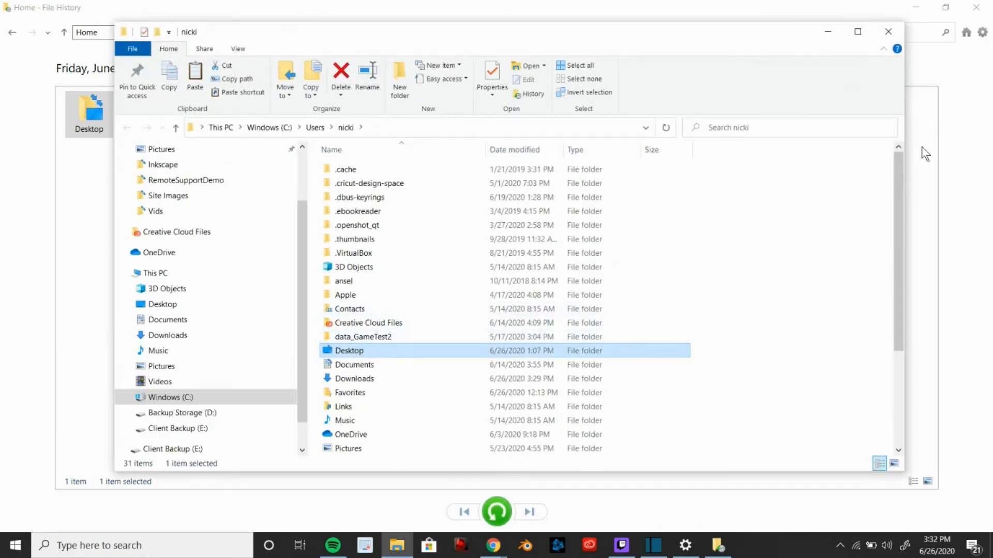
Examine the restored folders and the path of the user's profile folder in File Explorer
left_click_drag(898, 163, 898, 340)
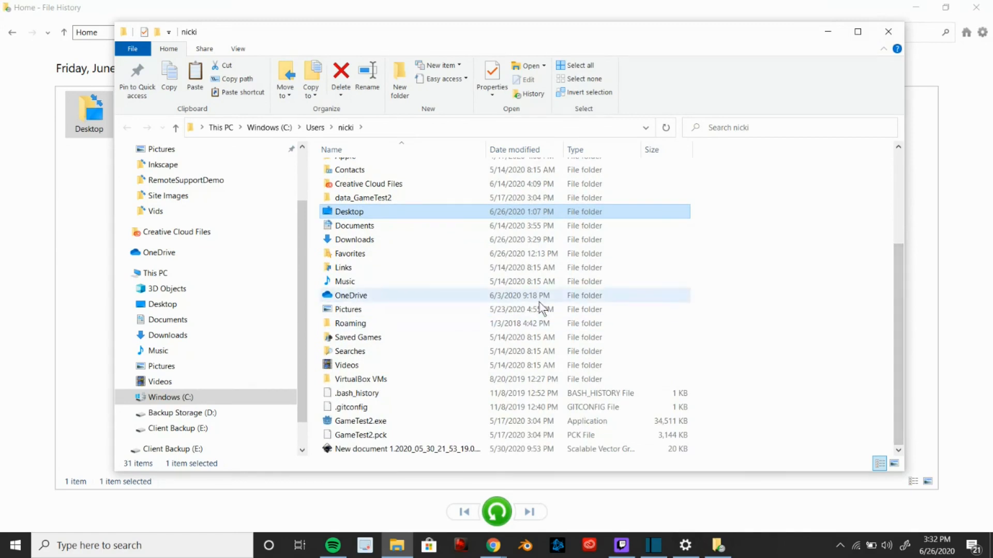
left_click_drag(899, 314, 888, 207)
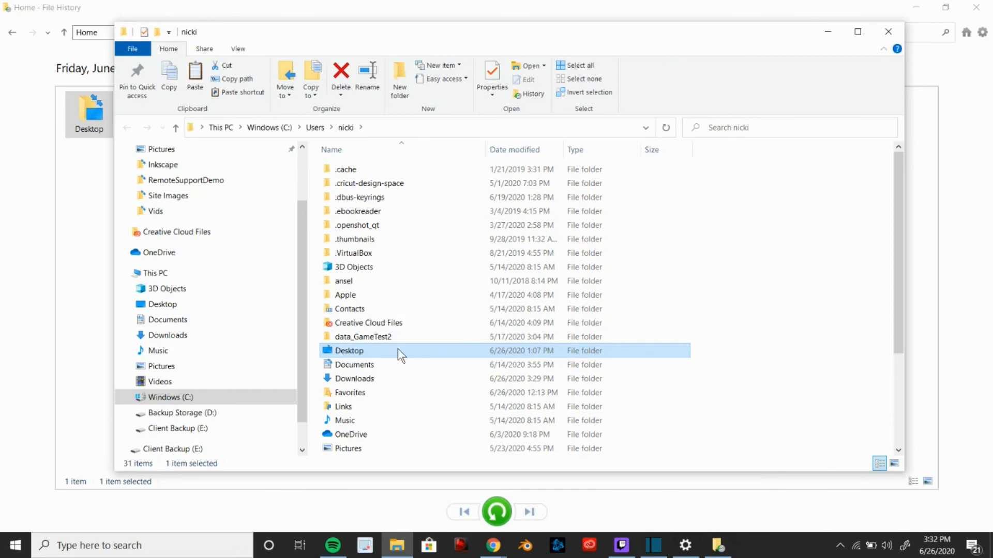
left_click(394, 127)
left_click(394, 128)
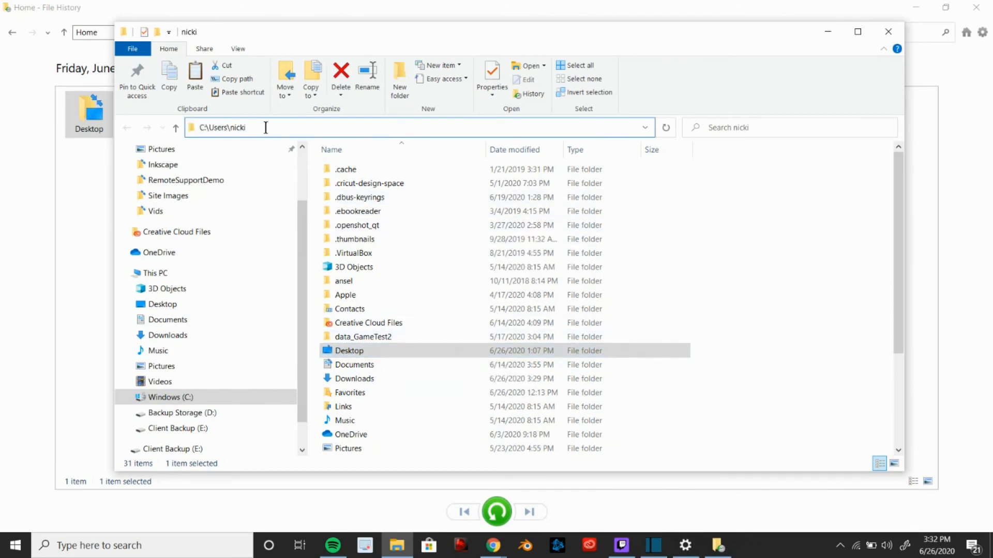